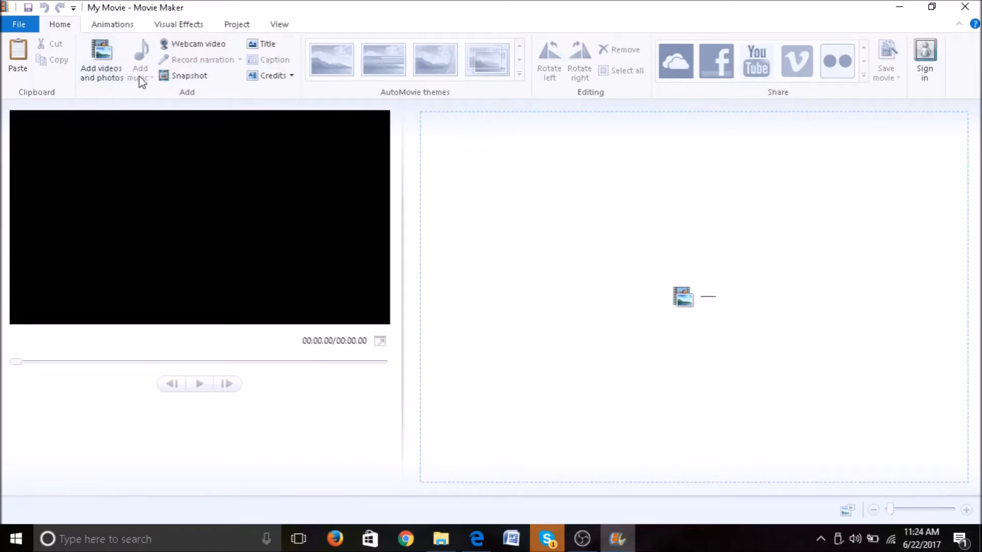
Step: Add a title clip to the empty project and replace its text with "Forging"
{"action": "left_click", "coordinate": [270, 46]}
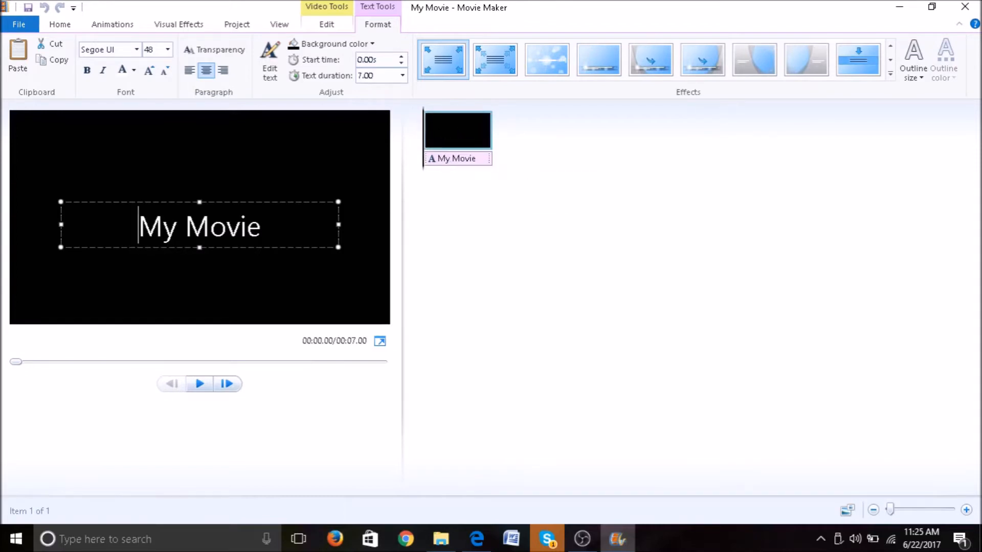
{"action": "key", "text": "ctrl+a"}
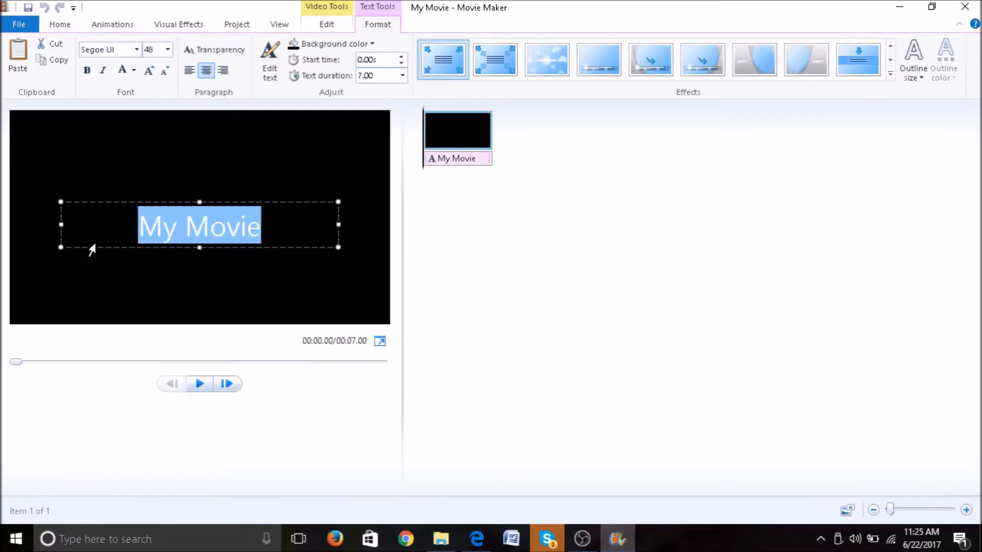
{"action": "type", "text": "Forging"}
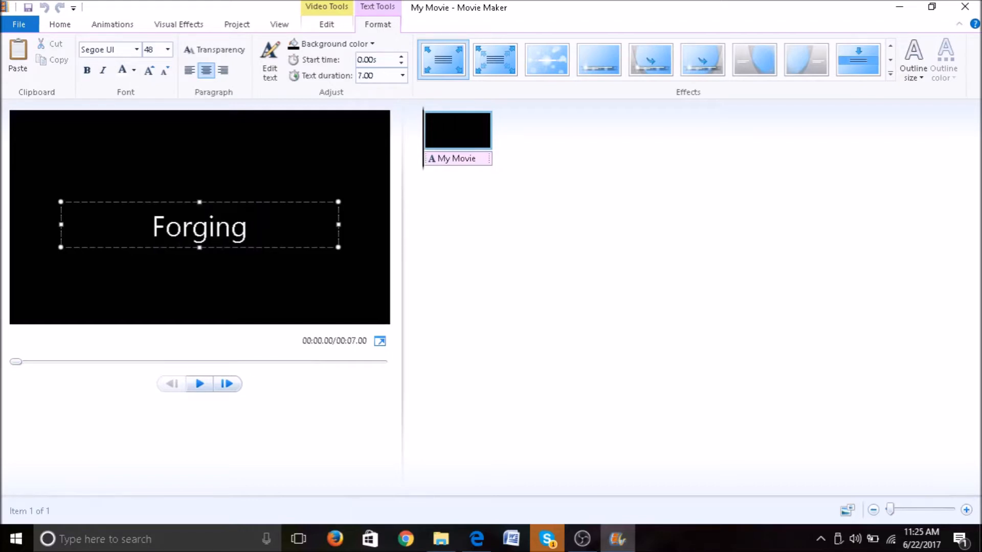
{"action": "left_click", "coordinate": [461, 233]}
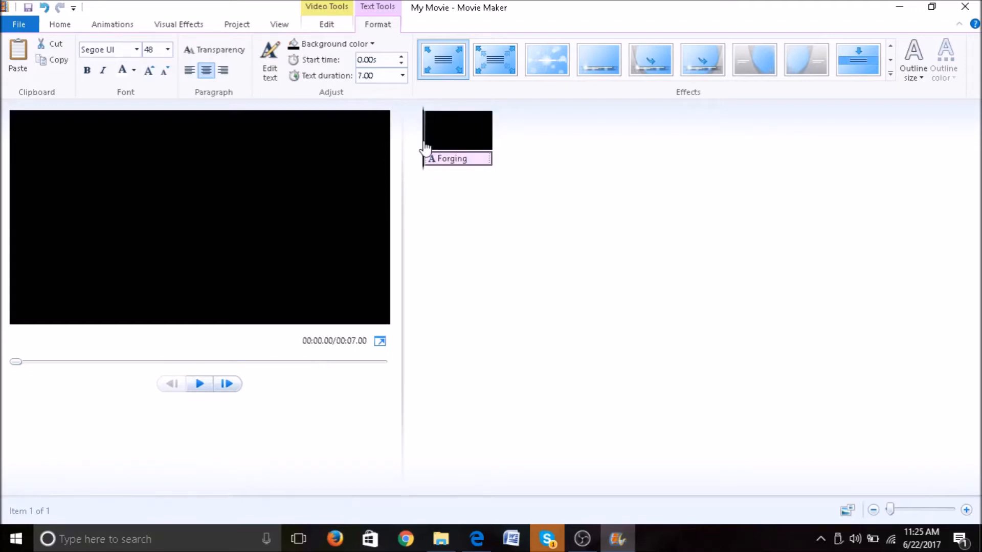
Step: Insert the videos _DSC1734, _DSC1738, _DSC1739 and _DSC1812 from the SDHC folder after the title clip
{"action": "left_click_drag", "start_coordinate": [425, 148], "coordinate": [496, 147]}
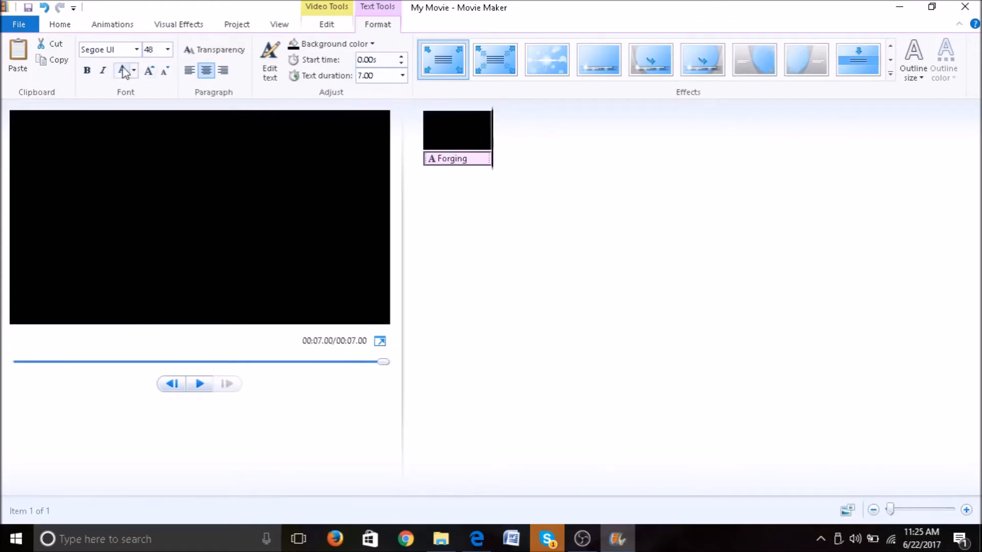
{"action": "left_click", "coordinate": [60, 26]}
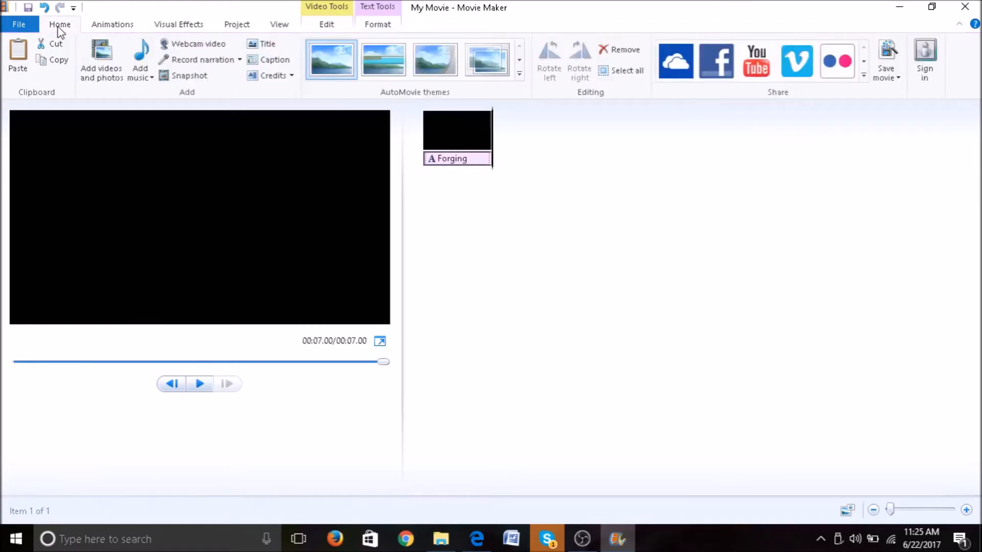
{"action": "left_click", "coordinate": [99, 60]}
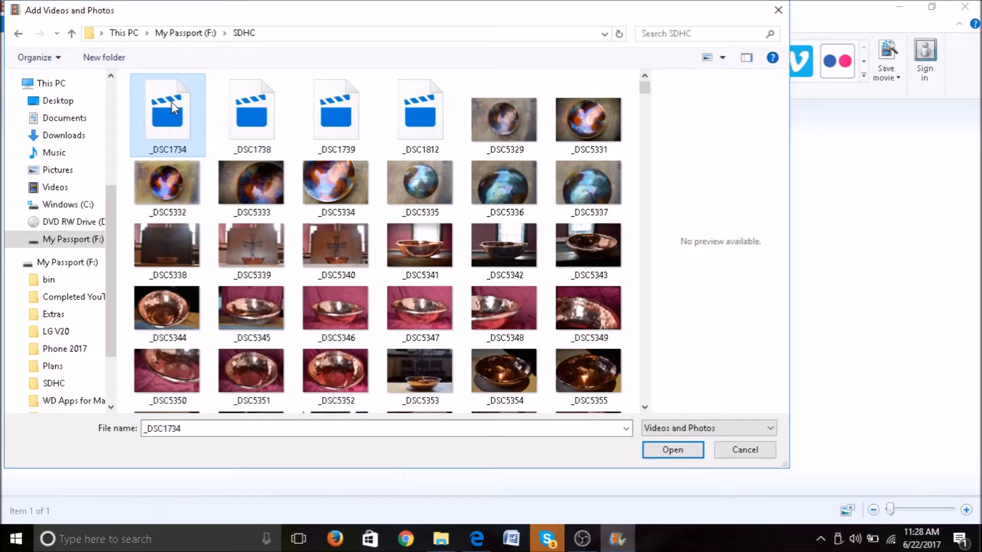
{"action": "left_click", "coordinate": [249, 99], "text": "ctrl"}
{"action": "left_click", "coordinate": [320, 108], "text": "ctrl"}
{"action": "left_click", "coordinate": [406, 102], "text": "ctrl"}
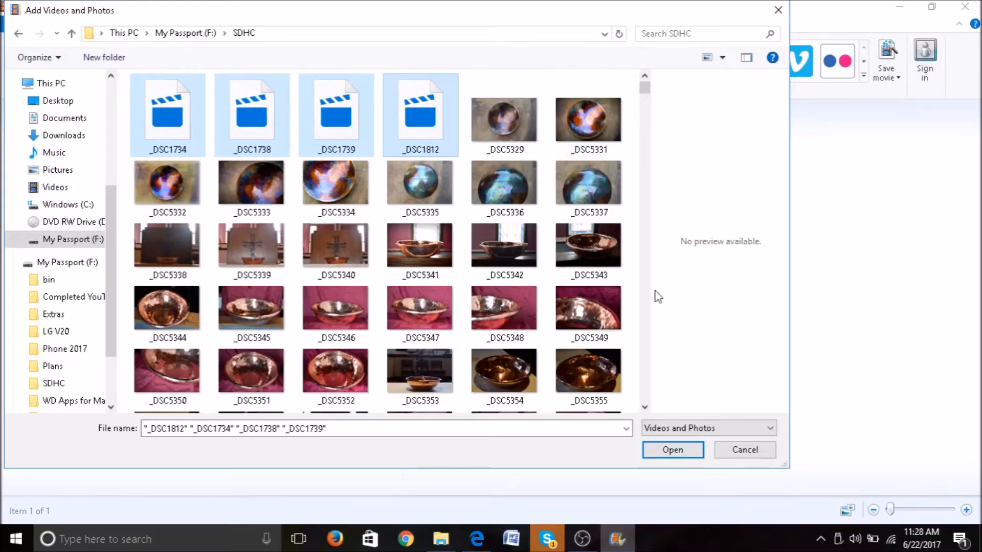
{"action": "left_click", "coordinate": [672, 450]}
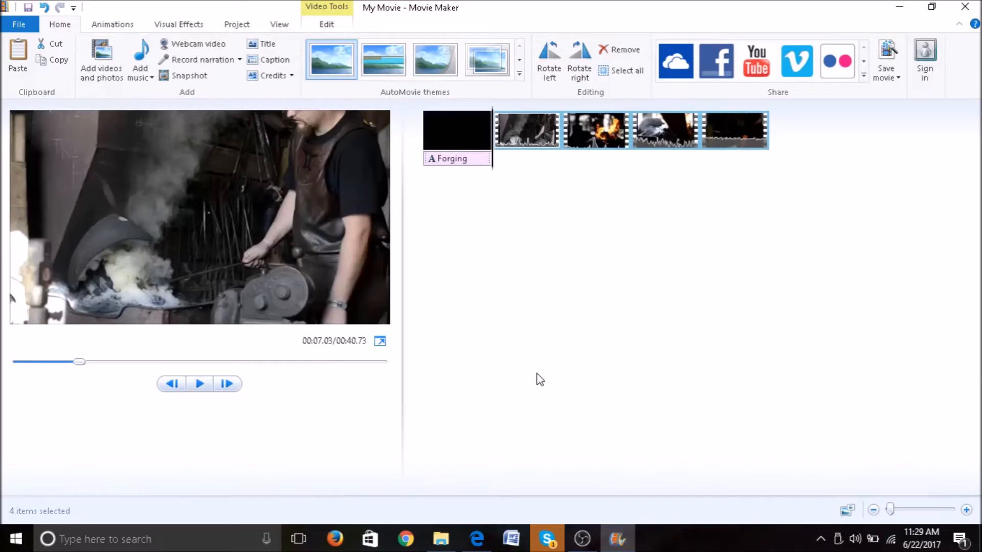
Step: Set both the audio fade in and fade out of the first video clip to Medium
{"action": "double_click", "coordinate": [515, 128]}
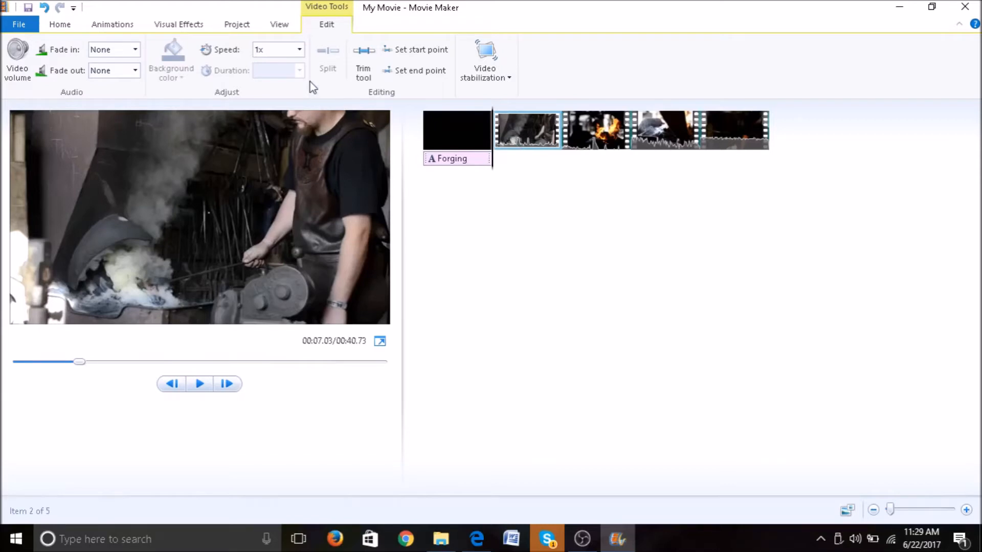
{"action": "left_click", "coordinate": [136, 51]}
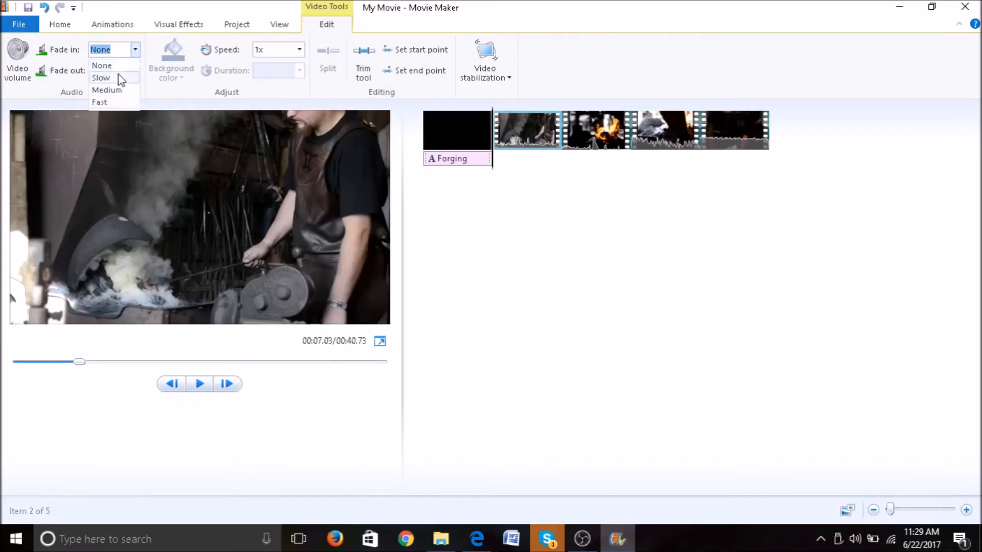
{"action": "left_click", "coordinate": [117, 92]}
{"action": "left_click", "coordinate": [127, 70]}
{"action": "left_click", "coordinate": [134, 72]}
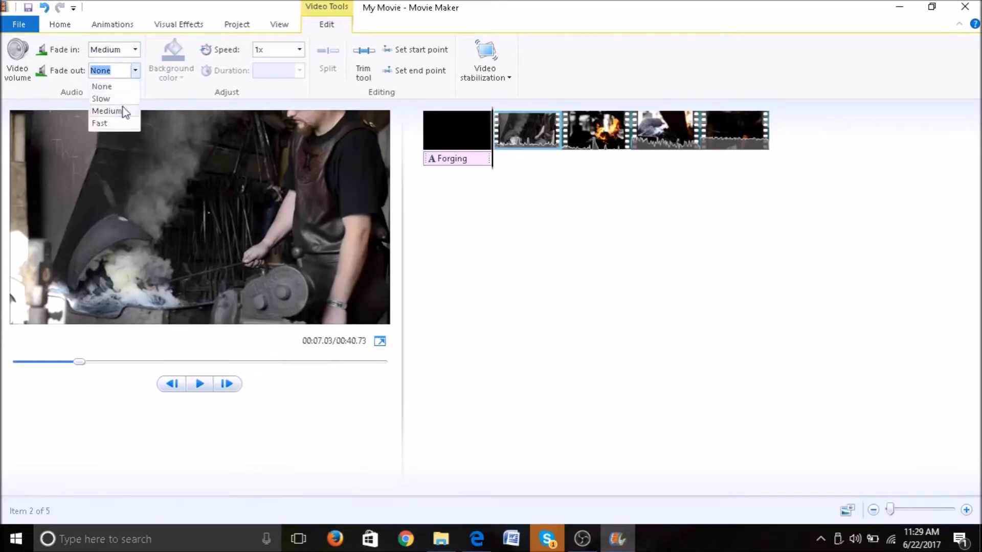
{"action": "left_click", "coordinate": [122, 107]}
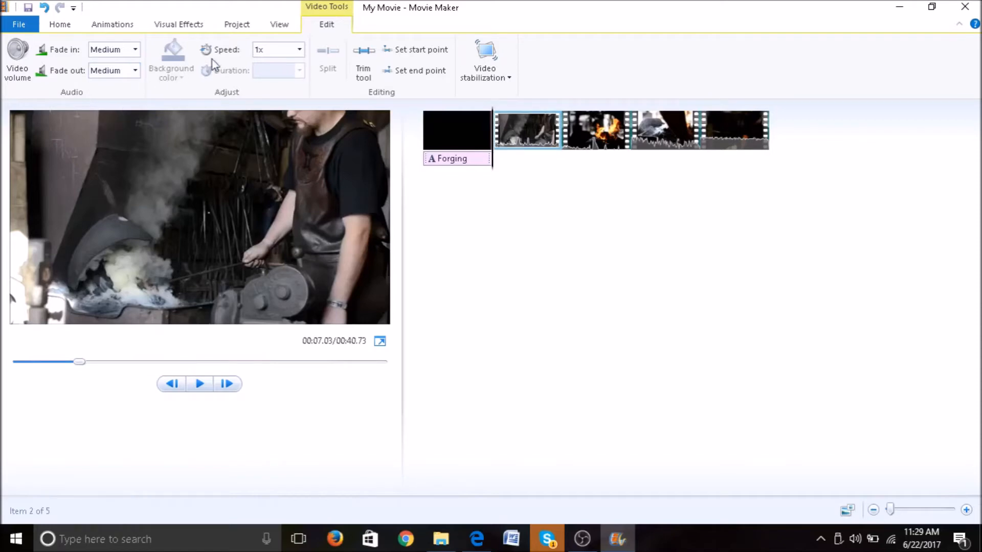
{"action": "left_click", "coordinate": [301, 50]}
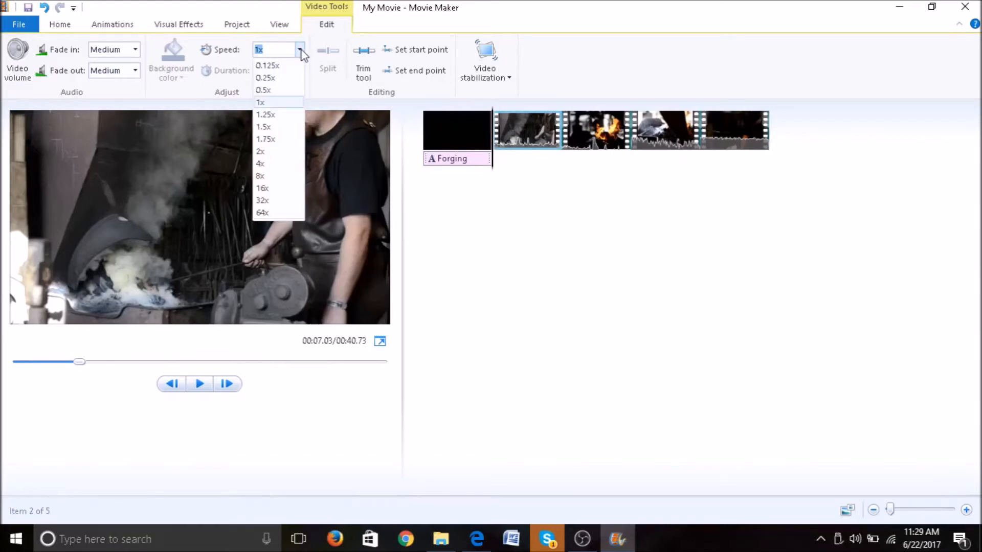
{"action": "left_click", "coordinate": [319, 50]}
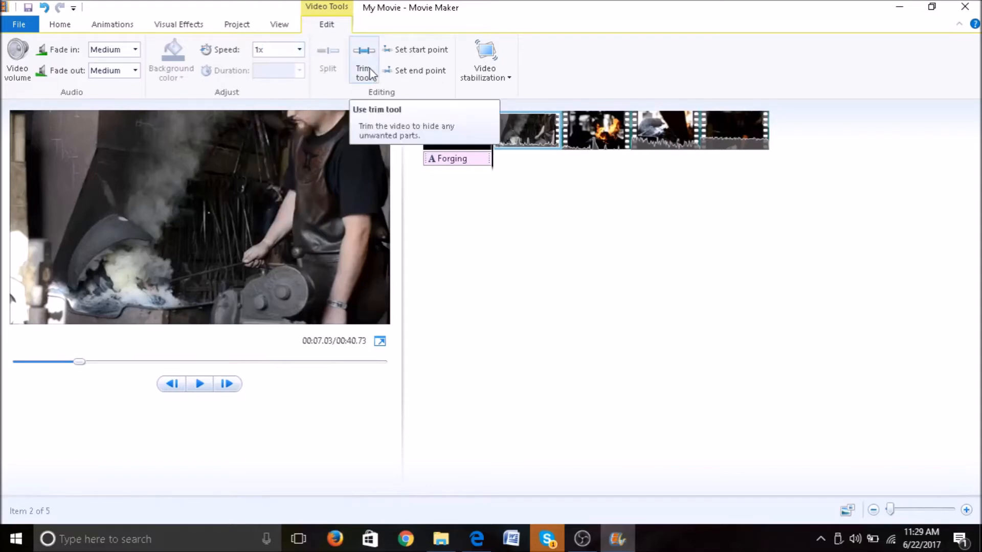
Step: Trim the first video clip to run from about 0.93 s to 8.56 s, play it back and save the trim
{"action": "left_click", "coordinate": [370, 71]}
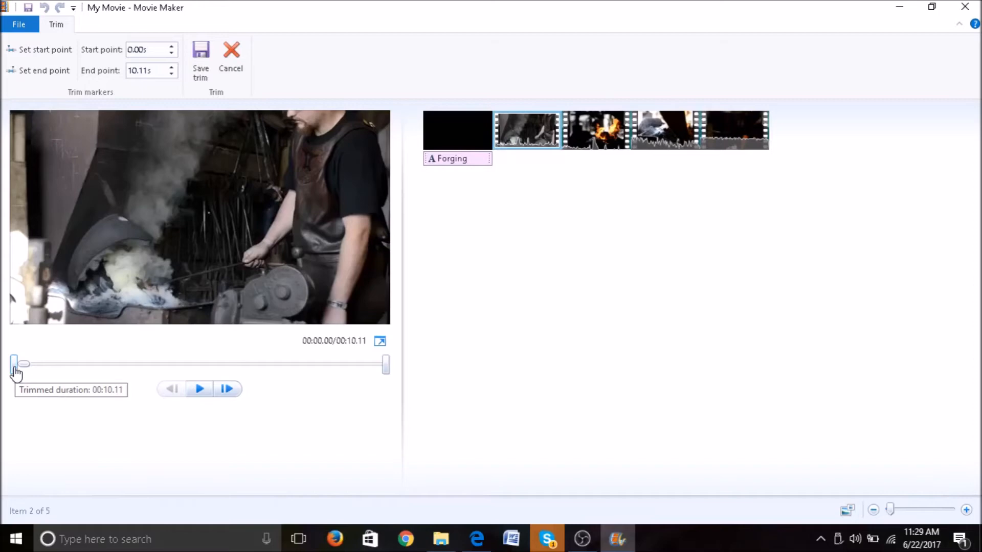
{"action": "left_click_drag", "start_coordinate": [15, 372], "coordinate": [19, 375]}
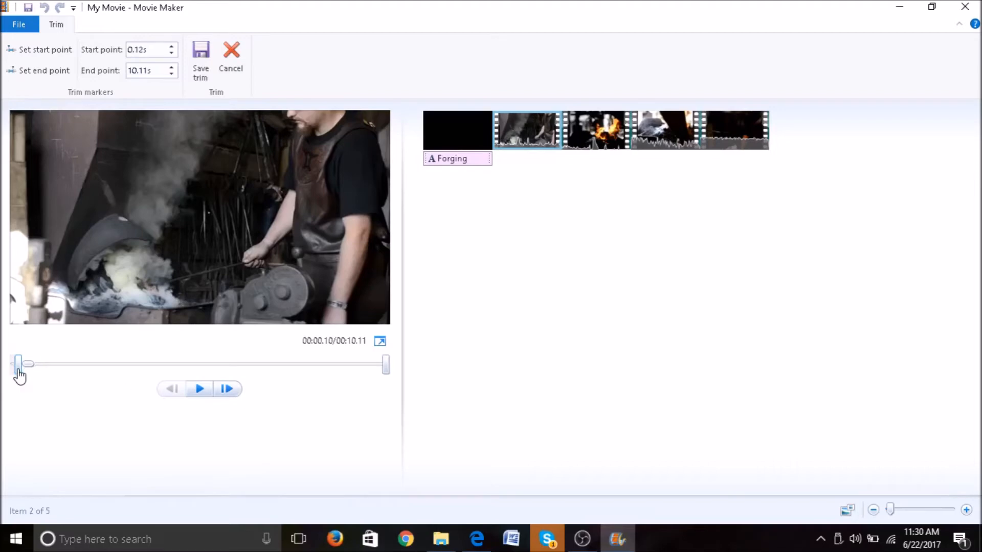
{"action": "left_click_drag", "start_coordinate": [20, 376], "coordinate": [47, 376]}
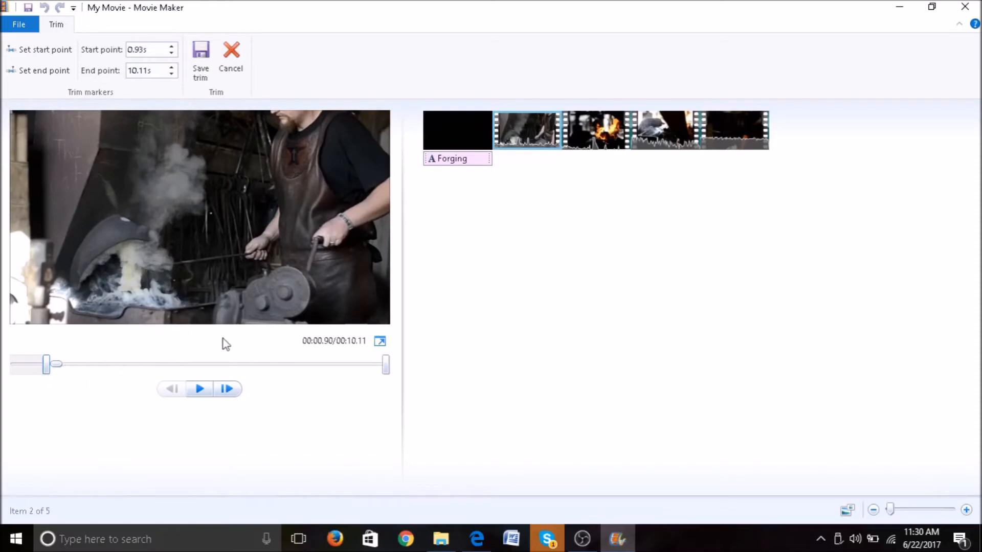
{"action": "mouse_move", "coordinate": [388, 366]}
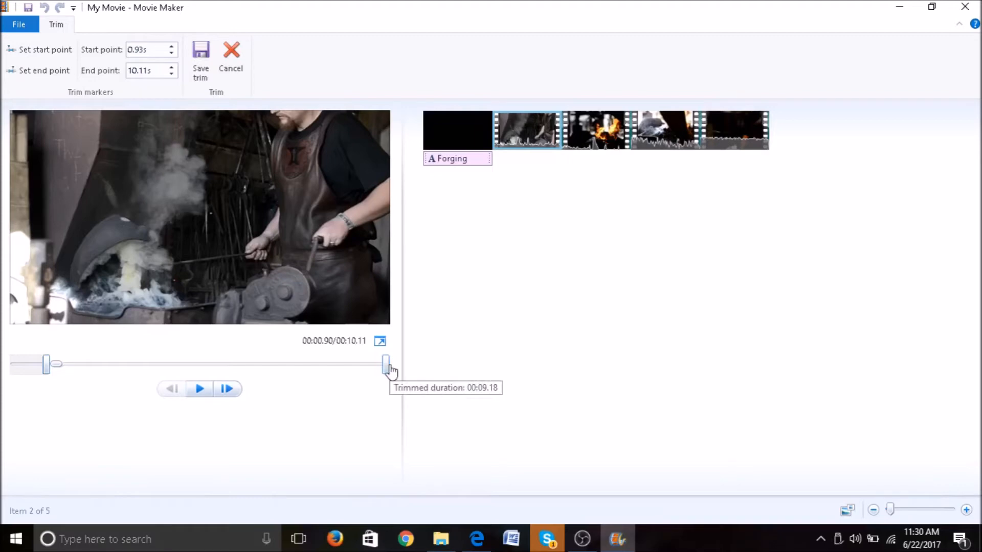
{"action": "left_click_drag", "start_coordinate": [388, 374], "coordinate": [335, 375]}
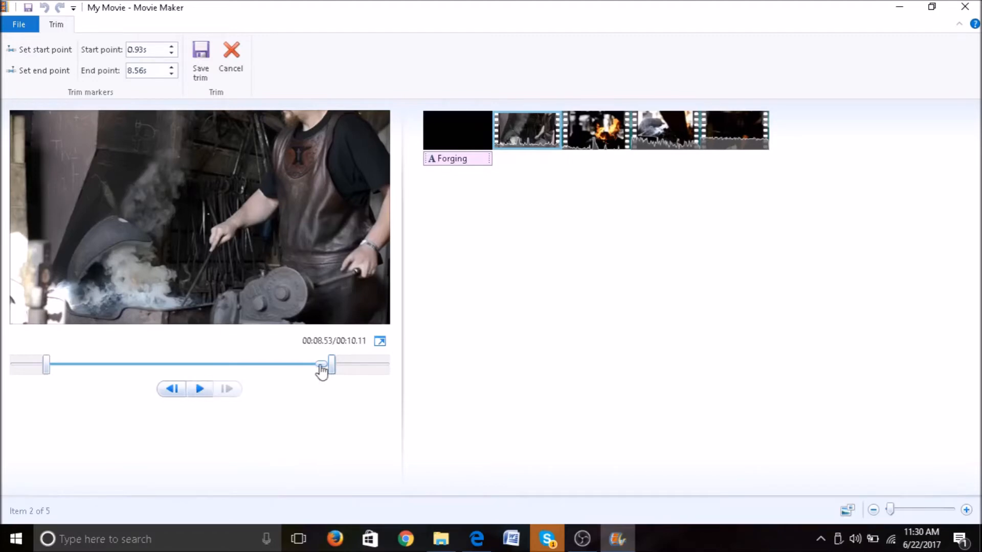
{"action": "left_click_drag", "start_coordinate": [322, 369], "coordinate": [51, 375]}
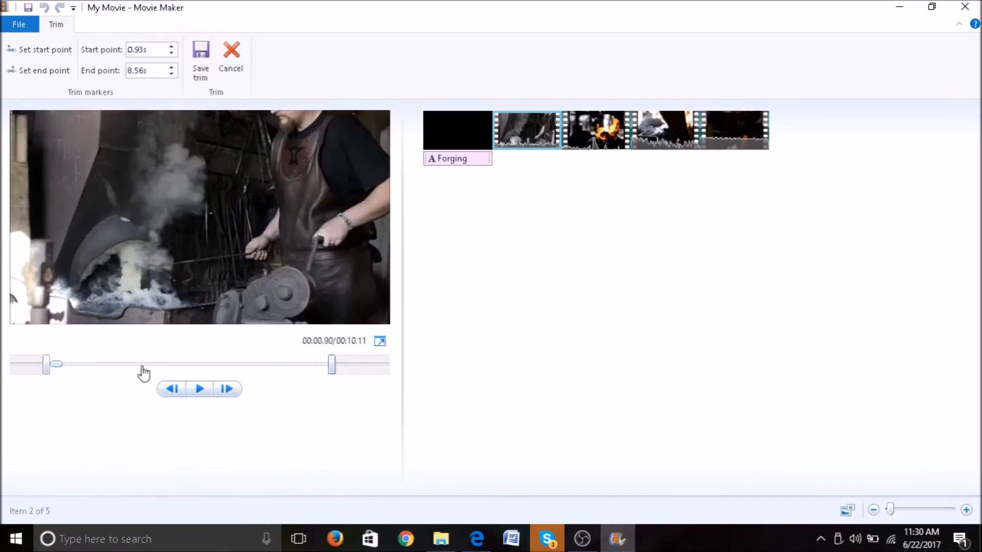
{"action": "left_click", "coordinate": [200, 389]}
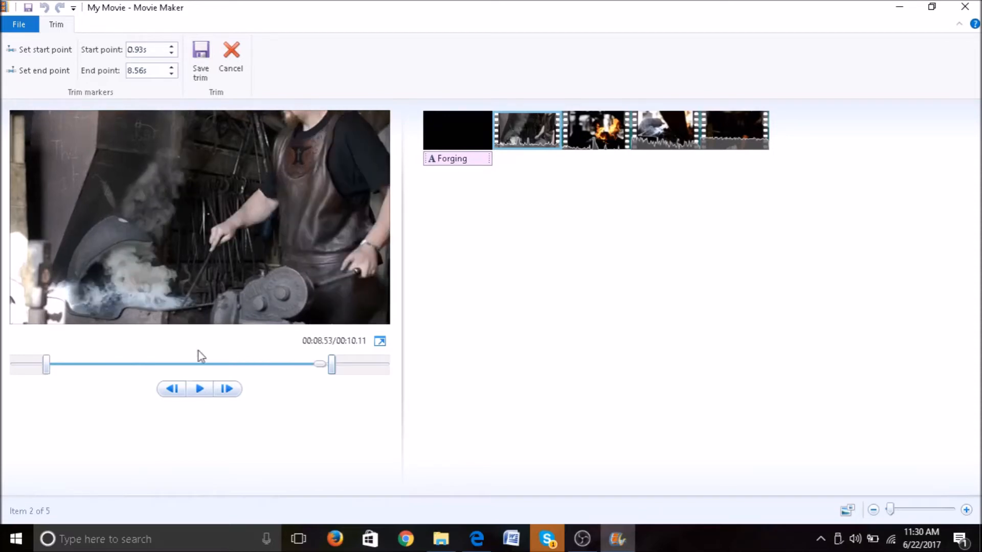
{"action": "left_click", "coordinate": [201, 71]}
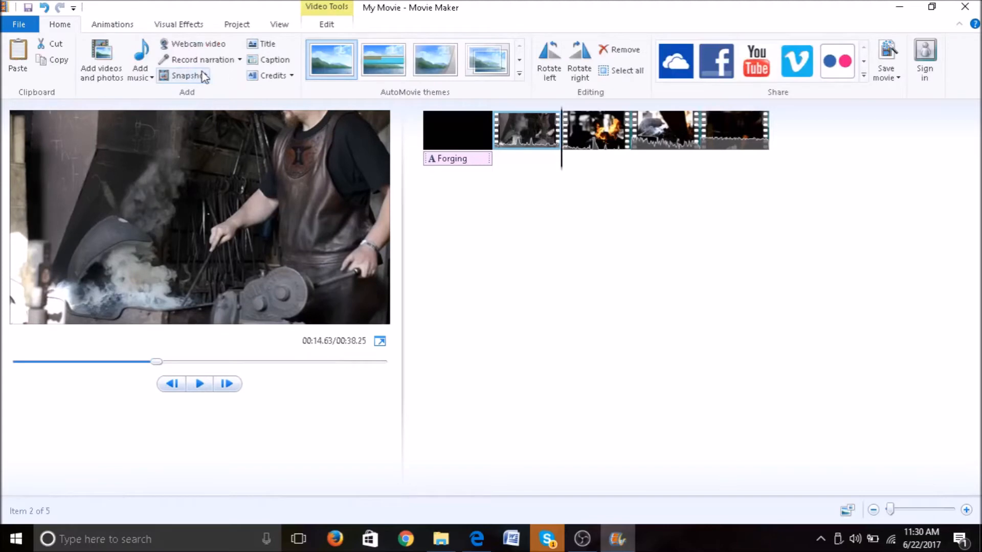
Step: Trim the second video clip, showing the flames, to about 2.62 s through 6.20 s, preview it and save the trim
{"action": "mouse_move", "coordinate": [514, 137]}
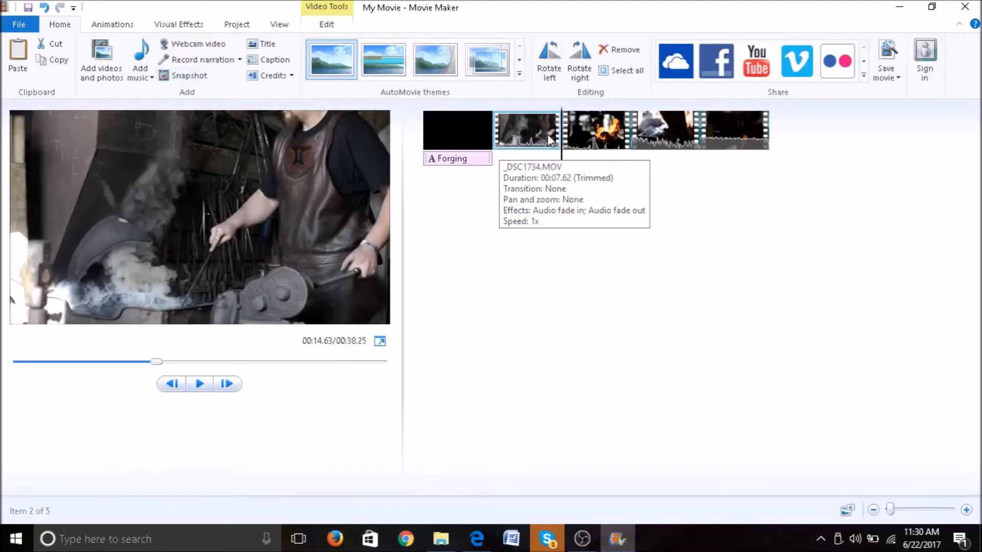
{"action": "double_click", "coordinate": [580, 134]}
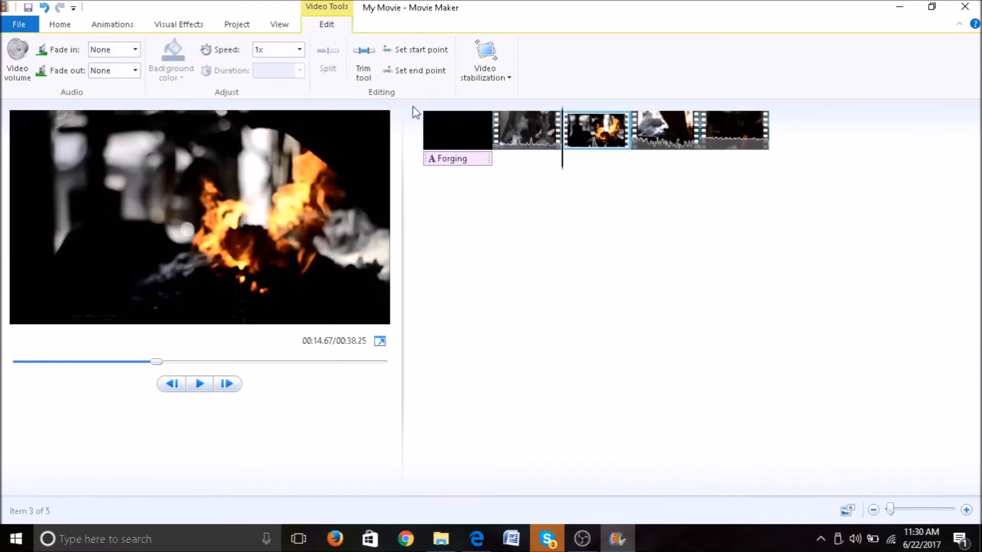
{"action": "left_click", "coordinate": [363, 71]}
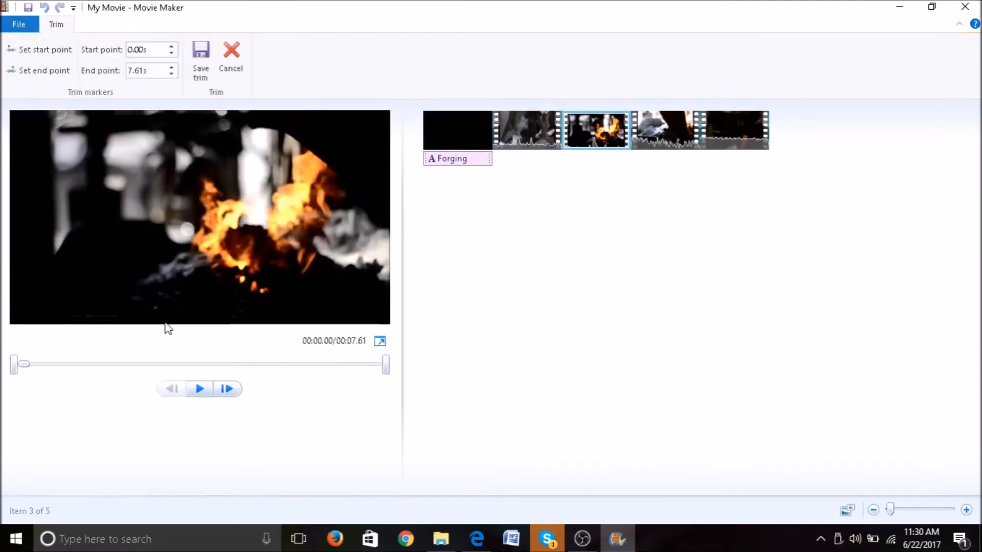
{"action": "left_click_drag", "start_coordinate": [15, 371], "coordinate": [137, 361]}
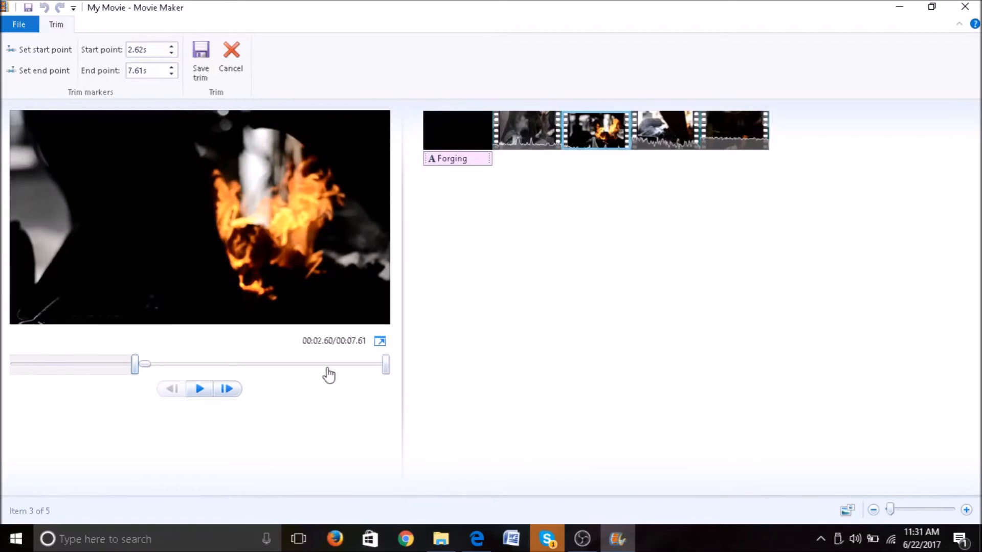
{"action": "left_click_drag", "start_coordinate": [388, 367], "coordinate": [121, 376]}
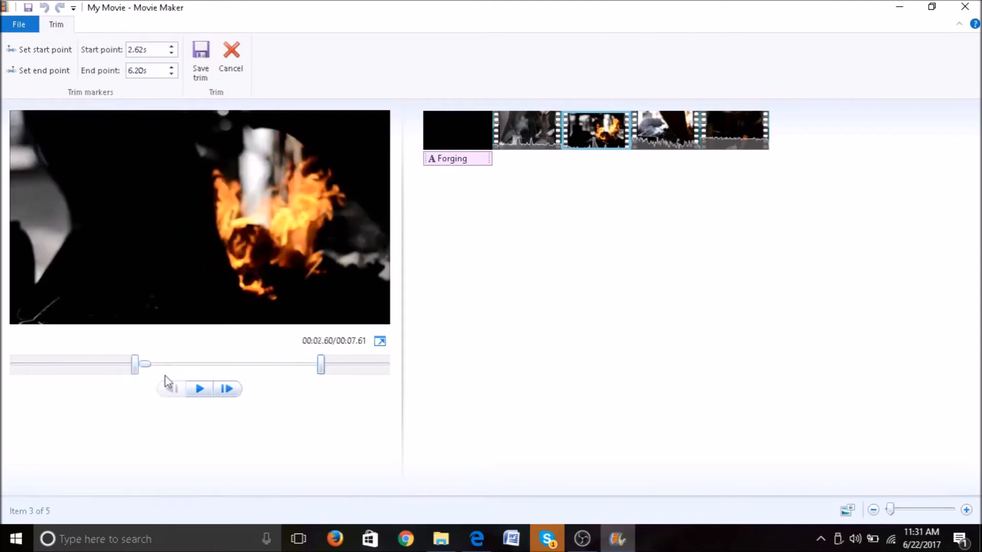
{"action": "left_click", "coordinate": [199, 390]}
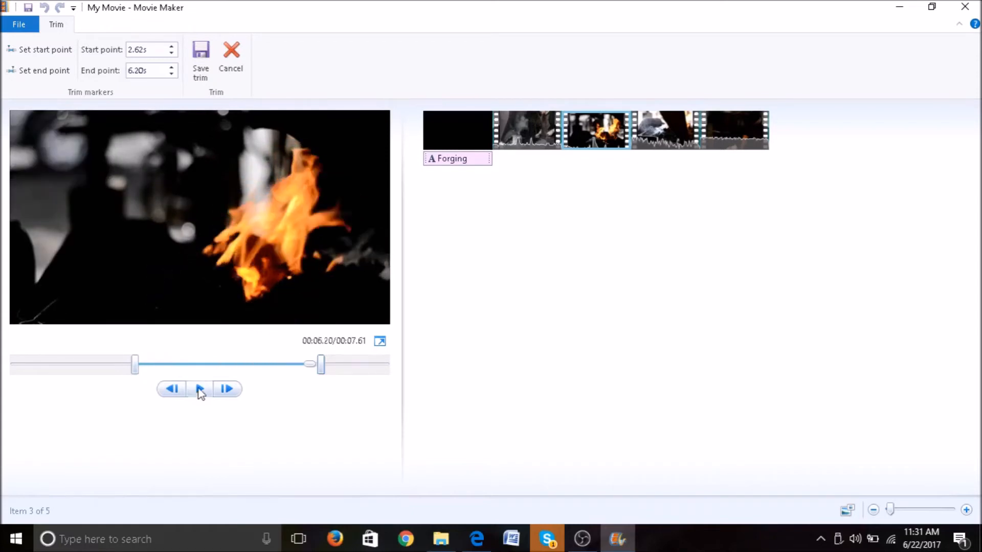
{"action": "left_click", "coordinate": [201, 53]}
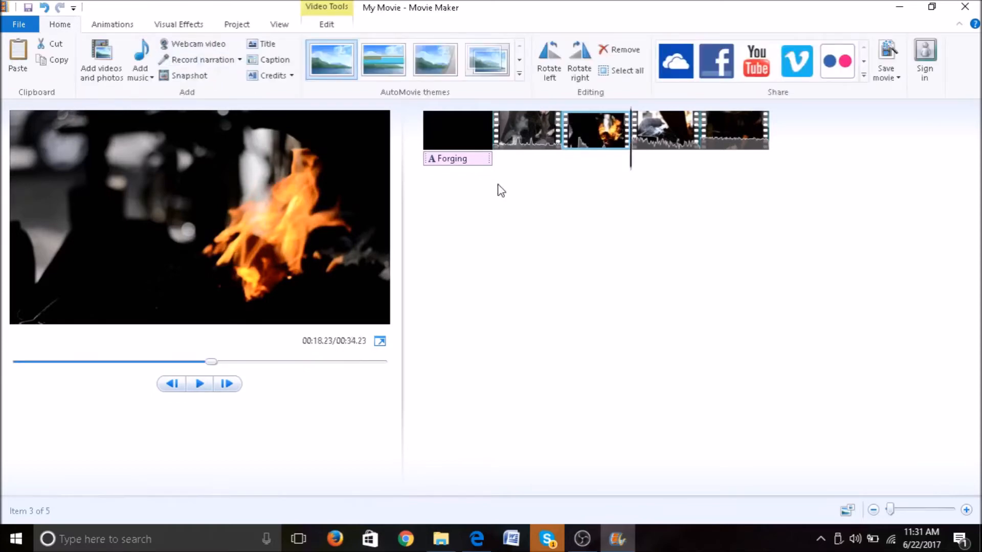
Step: Trim the third video clip to run from about 0.09 s to 5.05 s, preview it and save the trim
{"action": "double_click", "coordinate": [674, 147]}
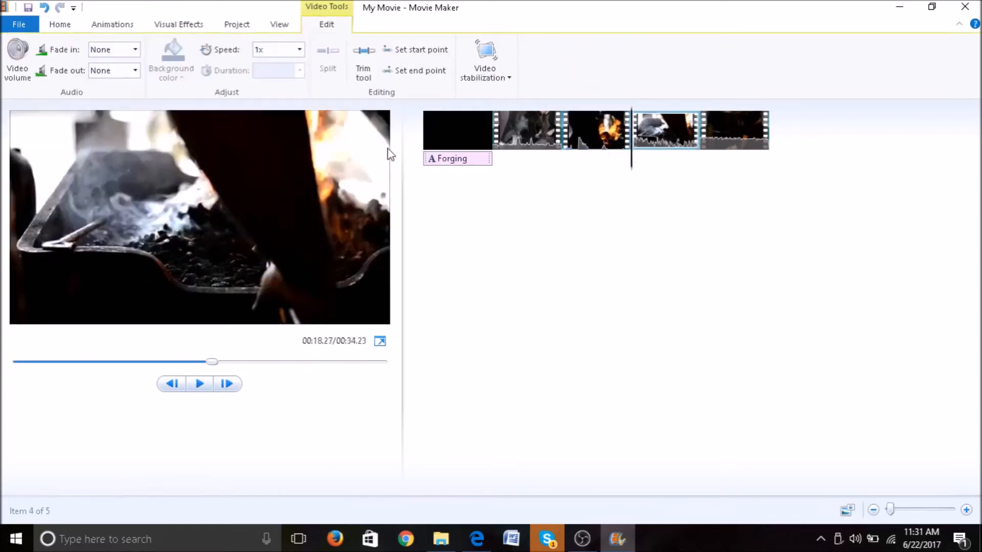
{"action": "left_click", "coordinate": [364, 72]}
{"action": "mouse_move", "coordinate": [14, 373]}
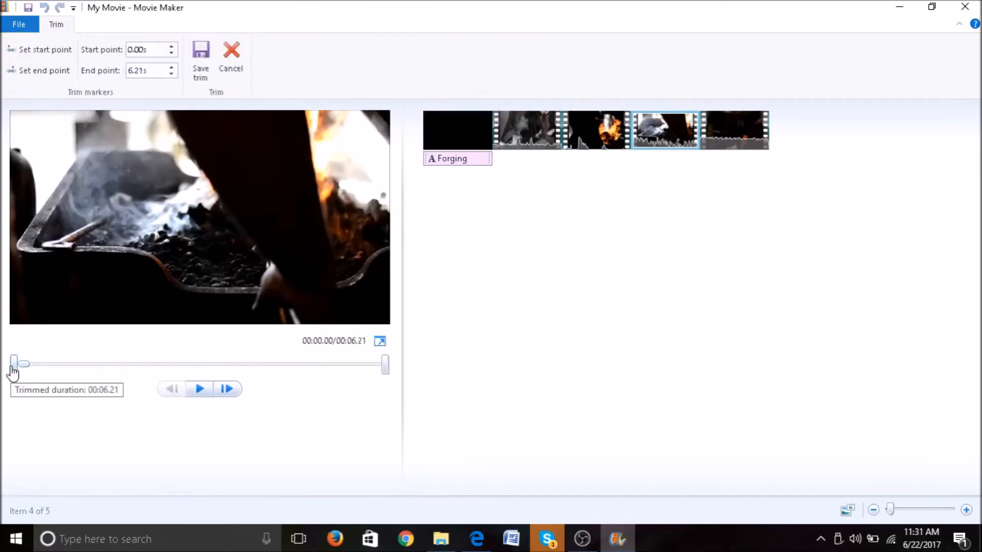
{"action": "mouse_move", "coordinate": [13, 373]}
{"action": "left_mouse_down"}
{"action": "mouse_move", "coordinate": [92, 365]}
{"action": "mouse_move", "coordinate": [18, 373]}
{"action": "left_mouse_up"}
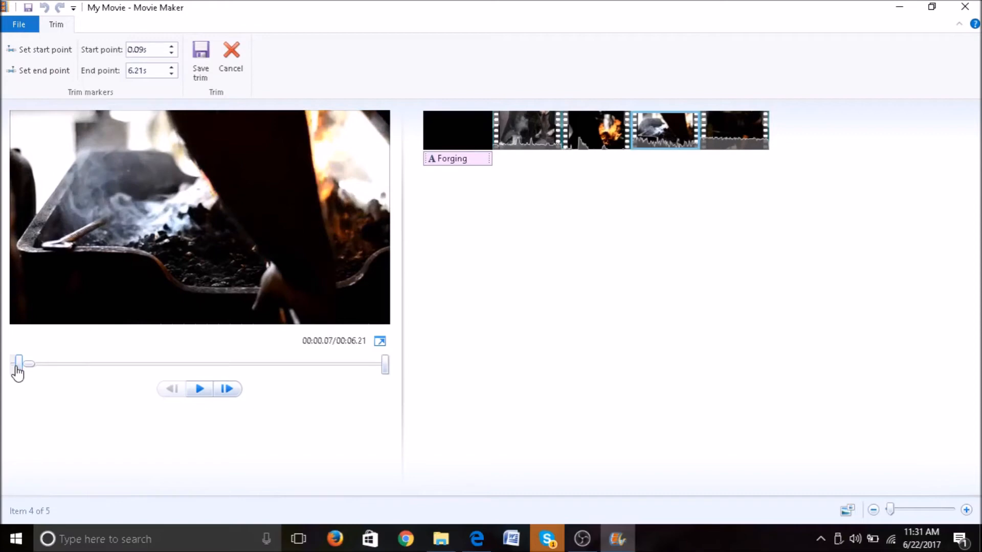
{"action": "left_click_drag", "start_coordinate": [384, 364], "coordinate": [311, 368]}
{"action": "left_click", "coordinate": [95, 362]}
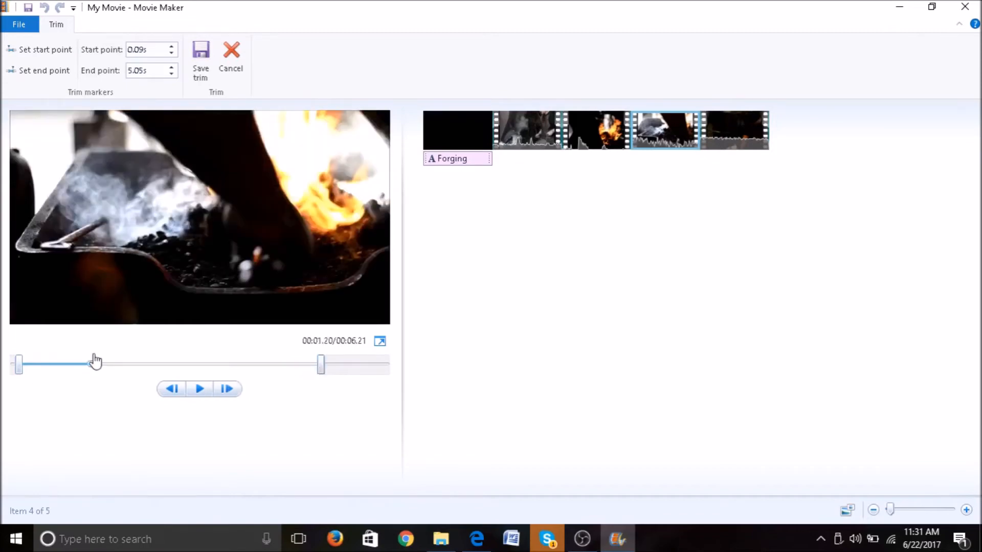
{"action": "left_click", "coordinate": [199, 389]}
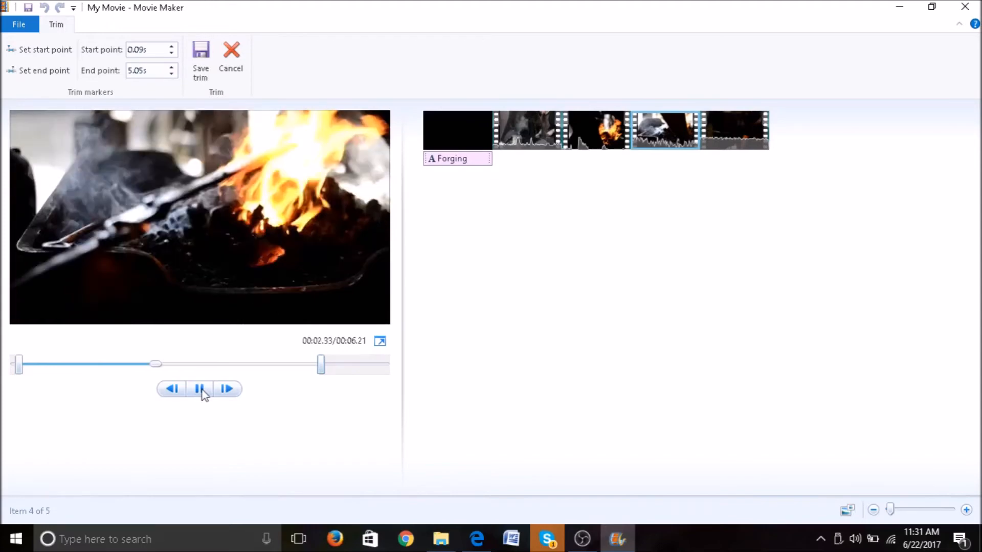
{"action": "left_click", "coordinate": [206, 75]}
Step: Trim the start of the fourth video clip to about 1.65 s, keeping its end point, and play it back
{"action": "left_click", "coordinate": [739, 139]}
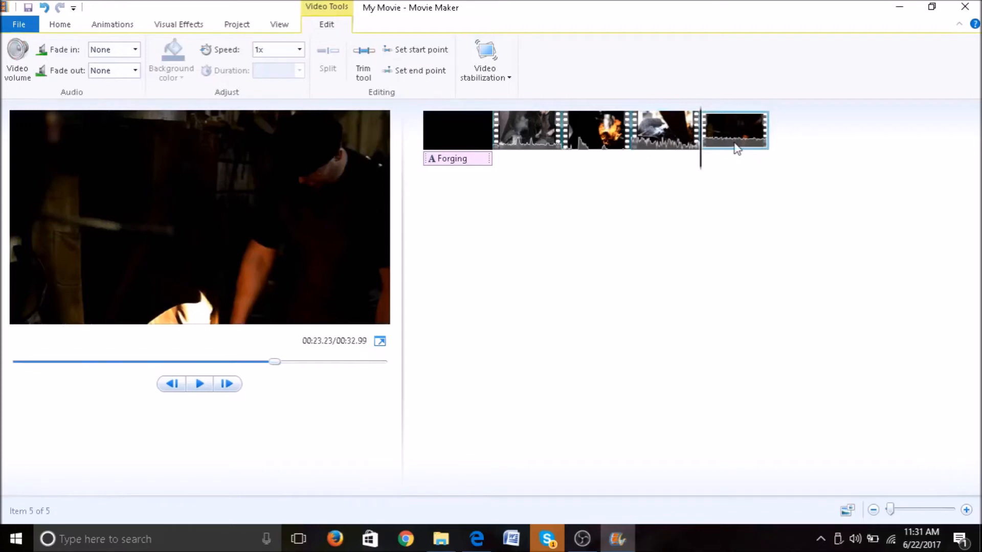
{"action": "left_click", "coordinate": [363, 66]}
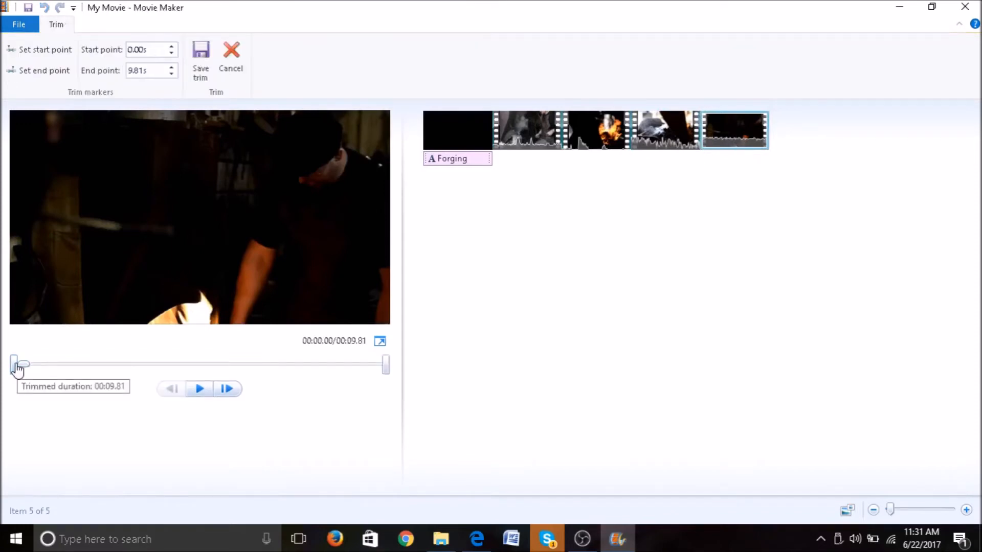
{"action": "left_click_drag", "start_coordinate": [17, 368], "coordinate": [72, 368]}
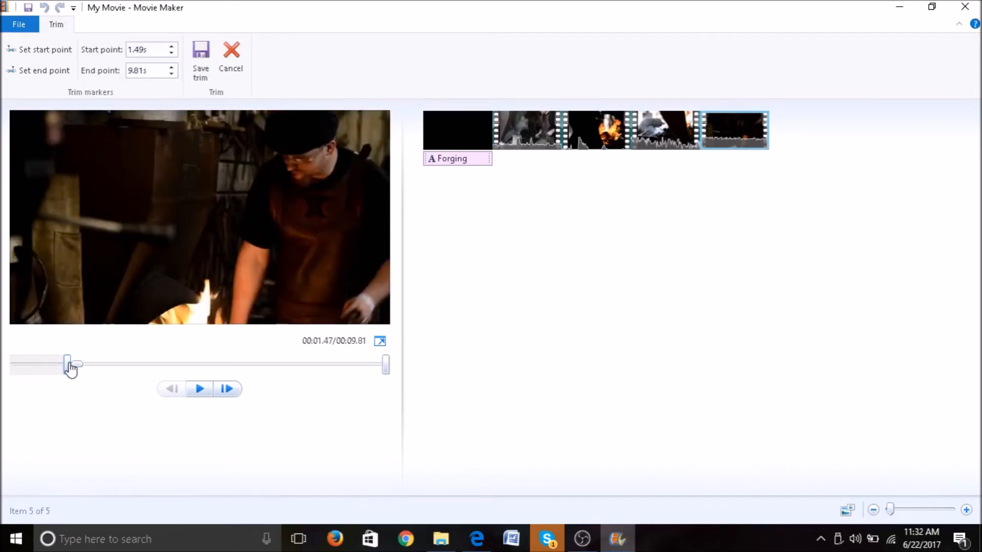
{"action": "left_click_drag", "start_coordinate": [71, 368], "coordinate": [75, 369]}
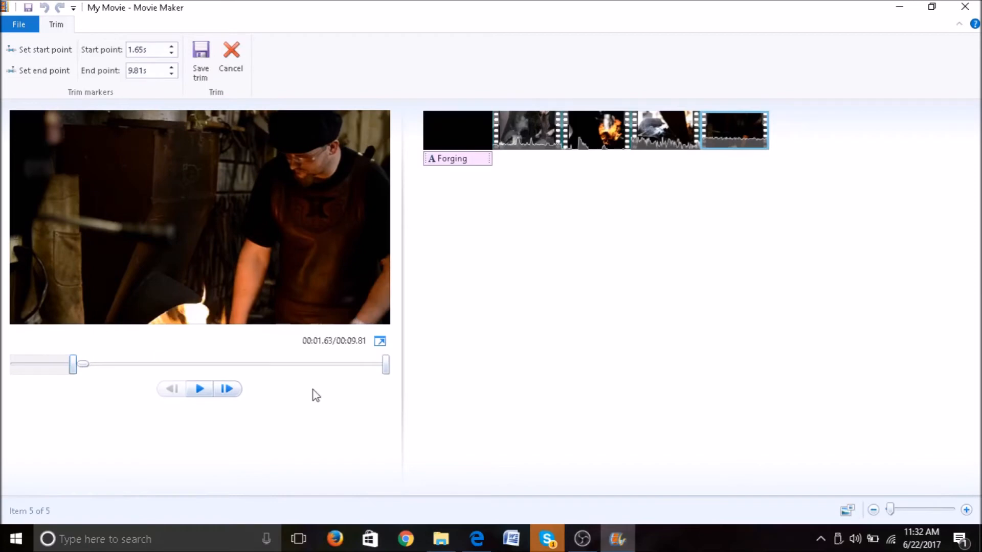
{"action": "left_click", "coordinate": [385, 366]}
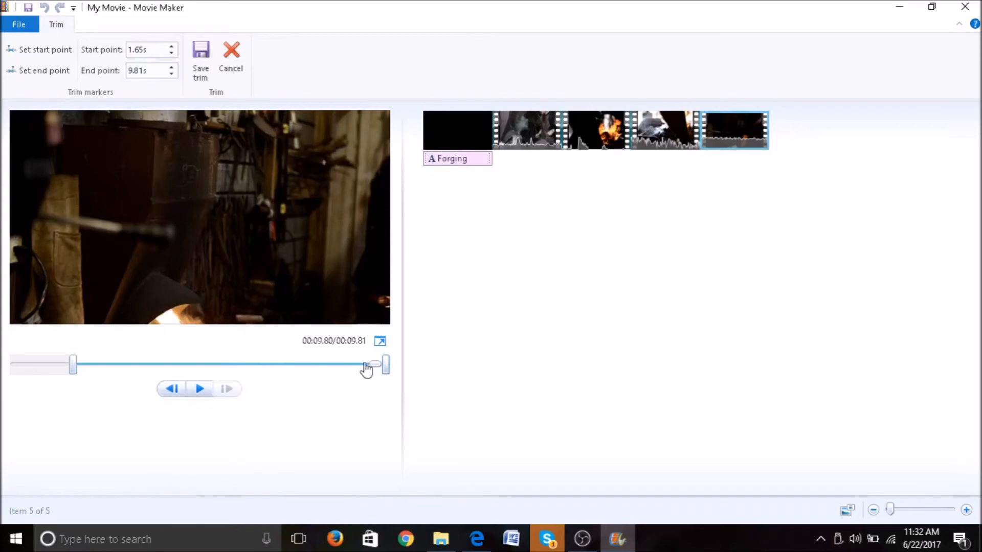
{"action": "left_click", "coordinate": [199, 390]}
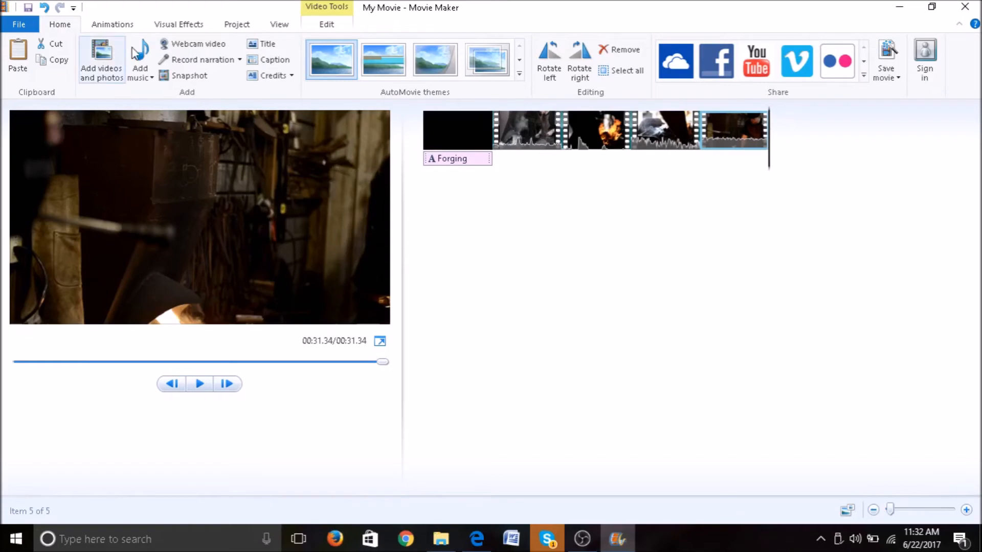
Step: Add a credits clip at the end reading "Video made by", the creator's full name and "Thanks for watching!" below the CREDITS heading
{"action": "left_click", "coordinate": [271, 76]}
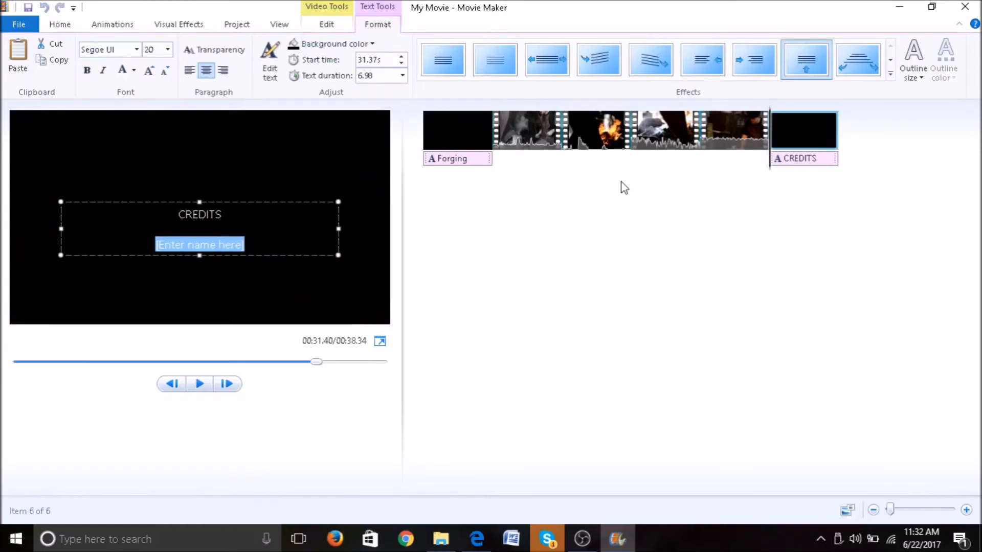
{"action": "key", "text": "Right"}
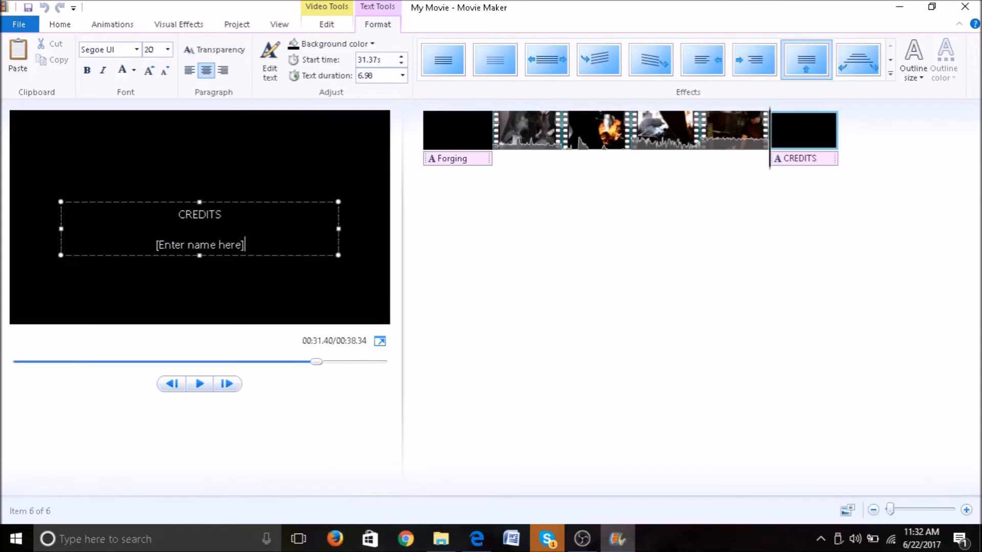
{"action": "left_click_drag", "start_coordinate": [246, 247], "coordinate": [153, 248]}
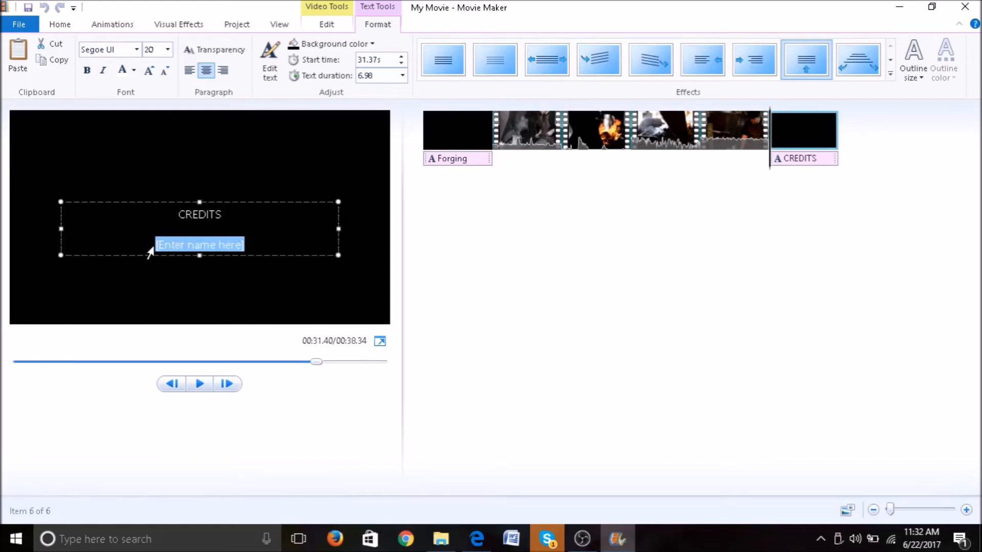
{"action": "type", "text": "Video made by"}
{"action": "key", "text": "Return"}
{"action": "type", "text": "Jessica Adam"}
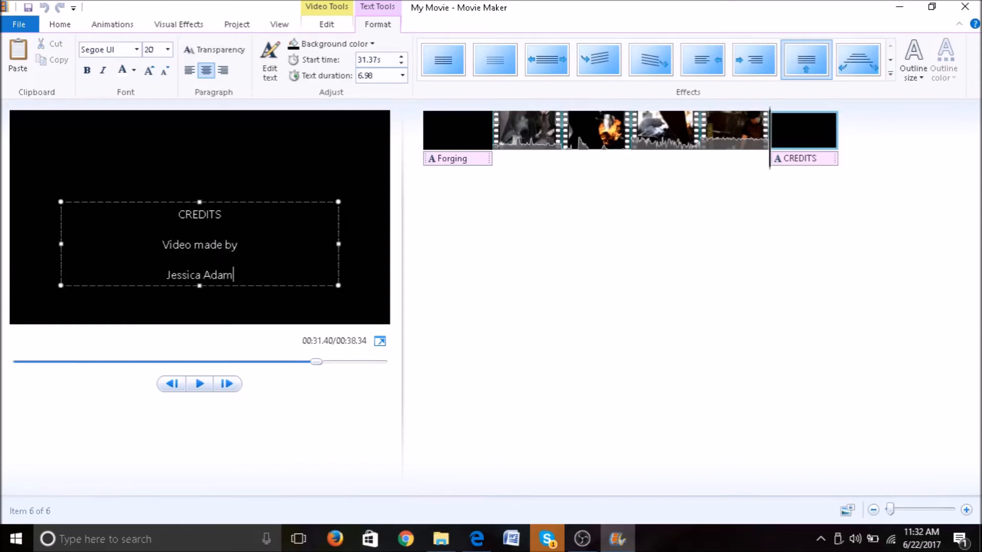
{"action": "type", "text": "s"}
{"action": "key", "text": "Return"}
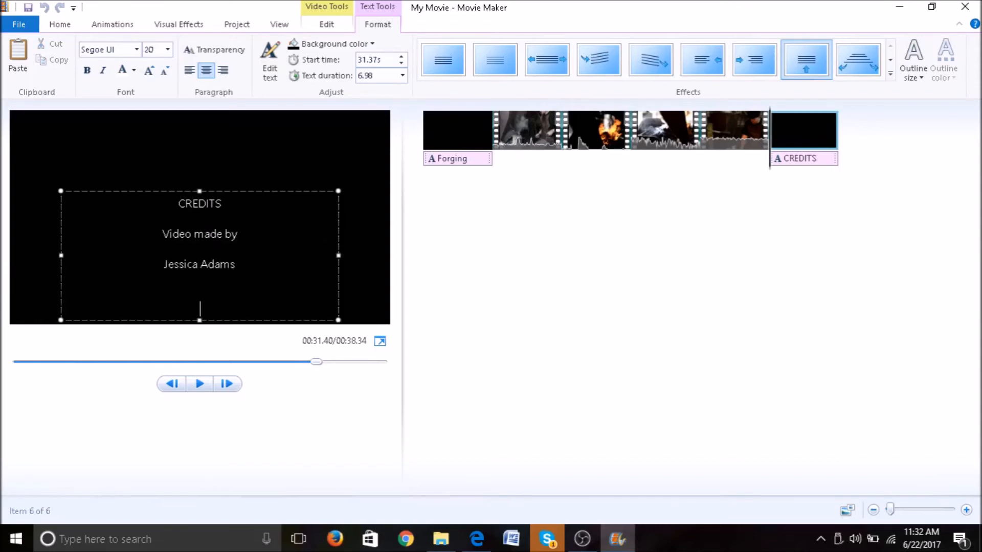
{"action": "type", "text": "Thanks for watching!"}
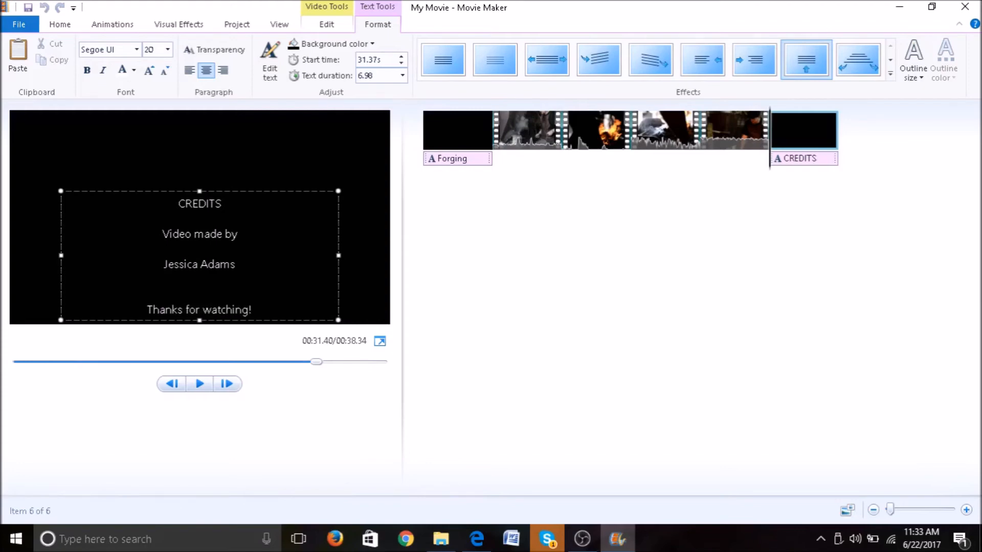
{"action": "left_click", "coordinate": [489, 264]}
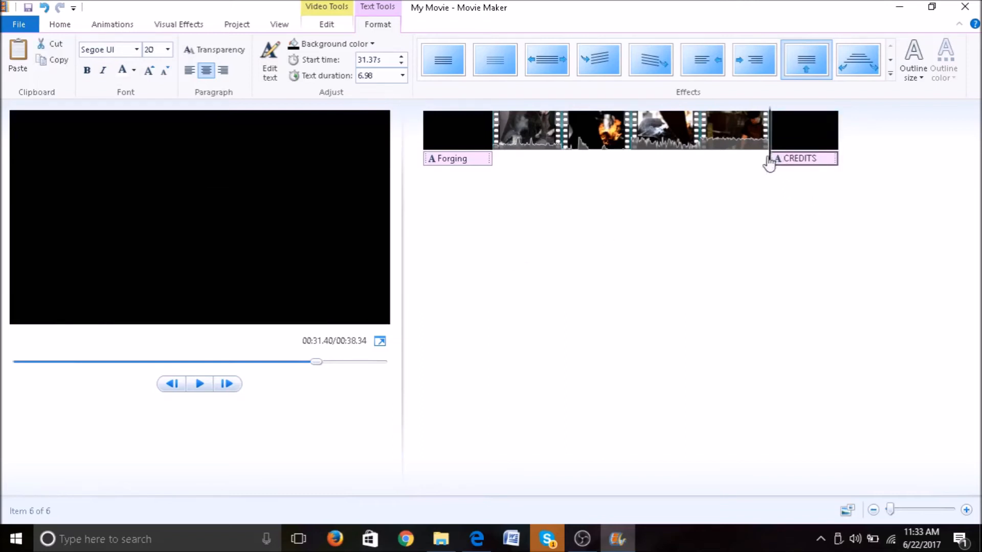
Step: Preview the scrolling credits and set the credits clip's duration to 10 seconds
{"action": "left_click", "coordinate": [199, 389]}
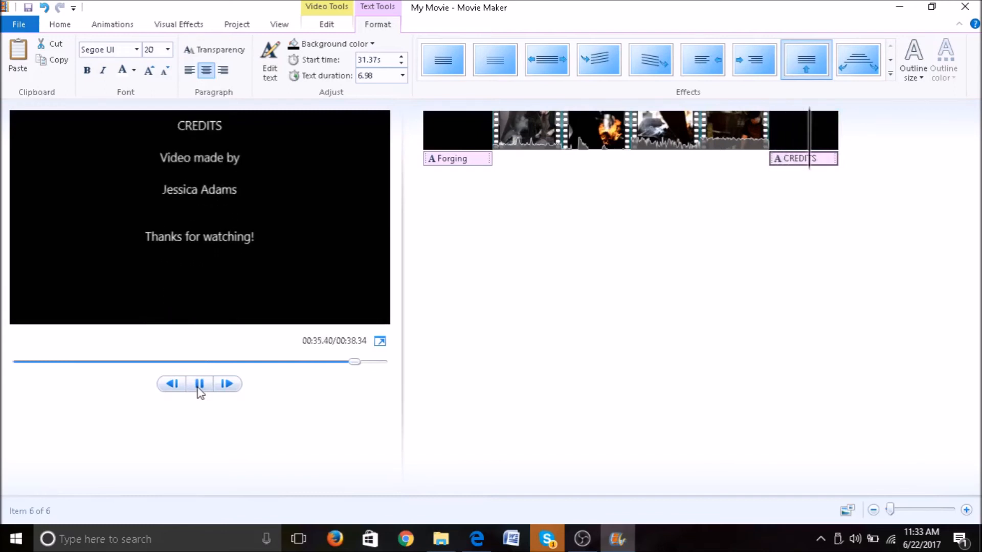
{"action": "left_click", "coordinate": [199, 385]}
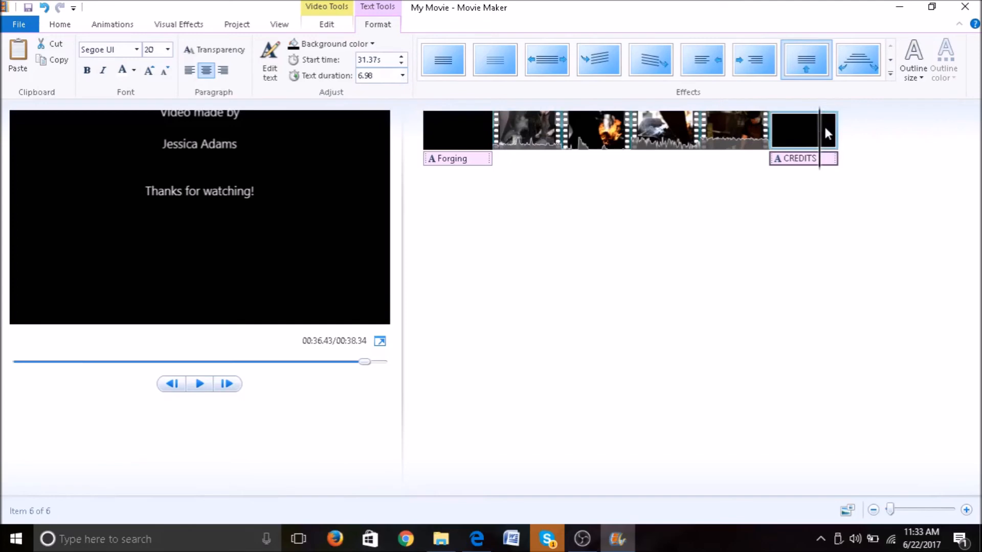
{"action": "left_click", "coordinate": [801, 134]}
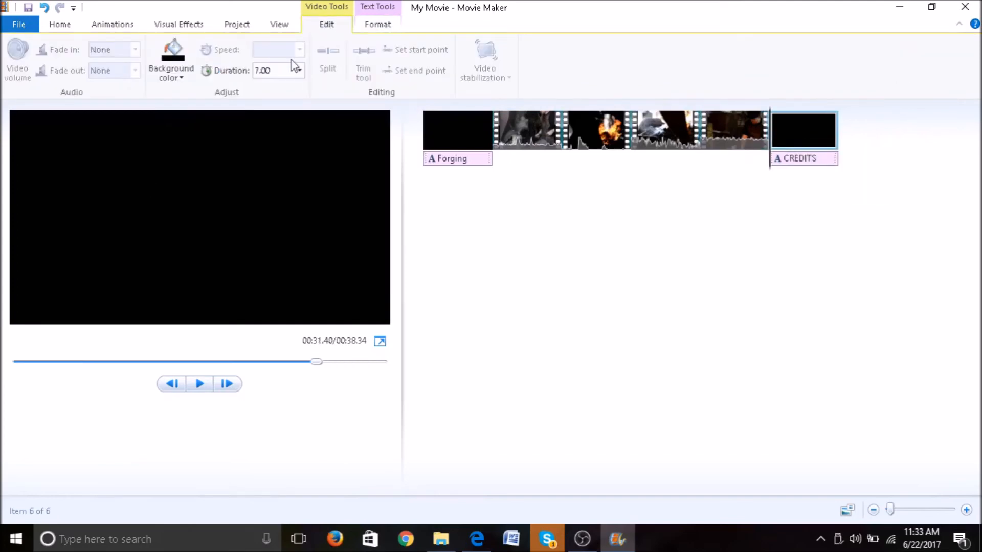
{"action": "left_click", "coordinate": [280, 74]}
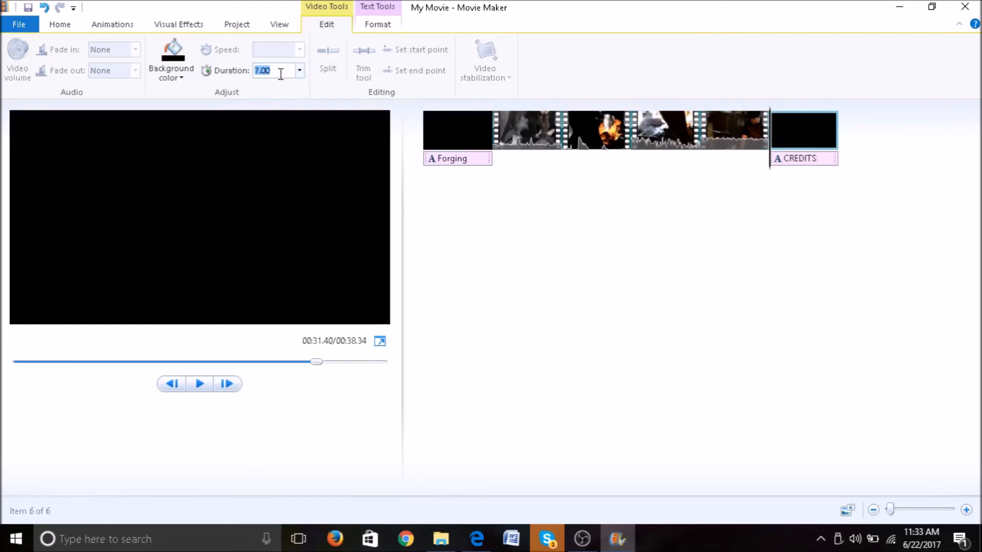
{"action": "type", "text": "10"}
{"action": "key", "text": "Return"}
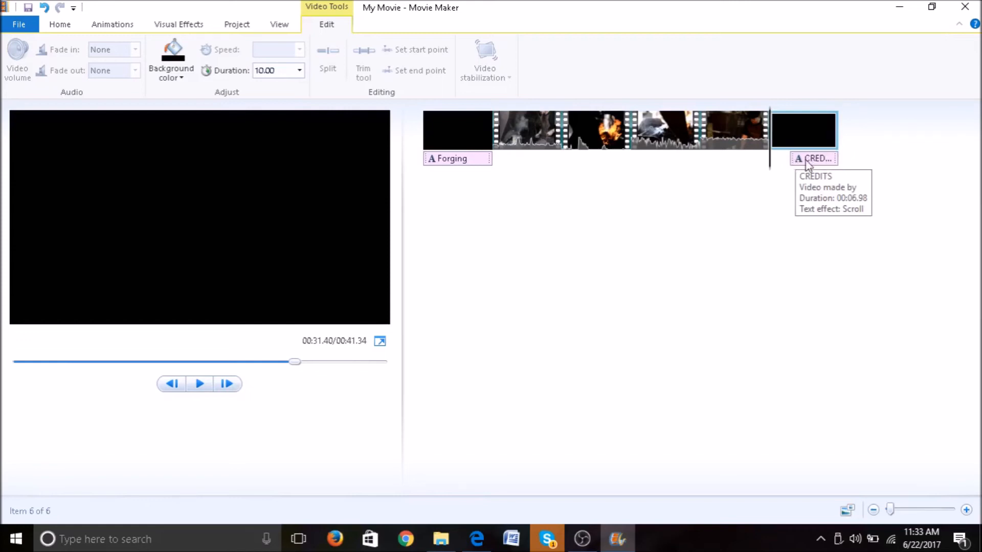
Step: Move the credits text to start at about 32.18 s with a 9-second text duration, and play back the movie's ending
{"action": "left_click_drag", "start_coordinate": [797, 164], "coordinate": [781, 159]}
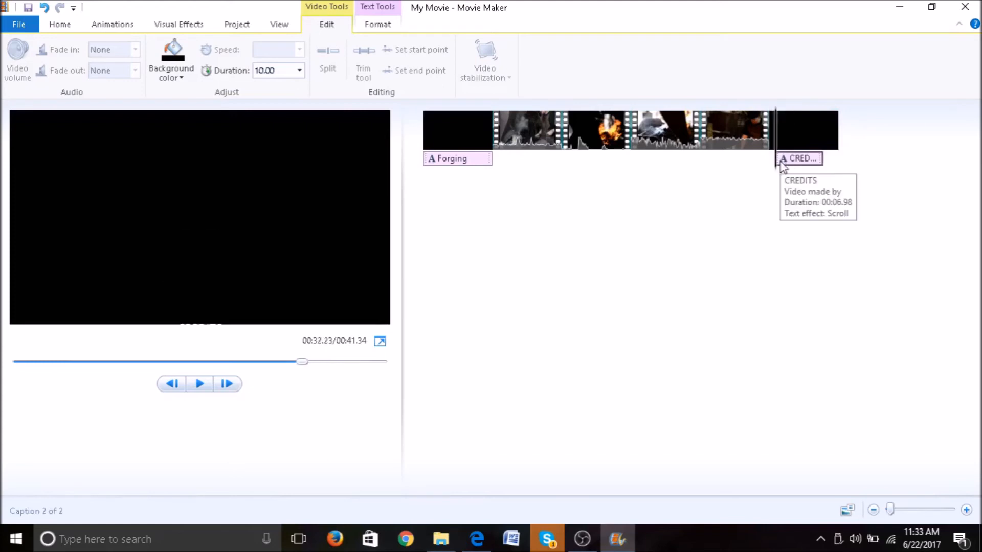
{"action": "left_click", "coordinate": [812, 162]}
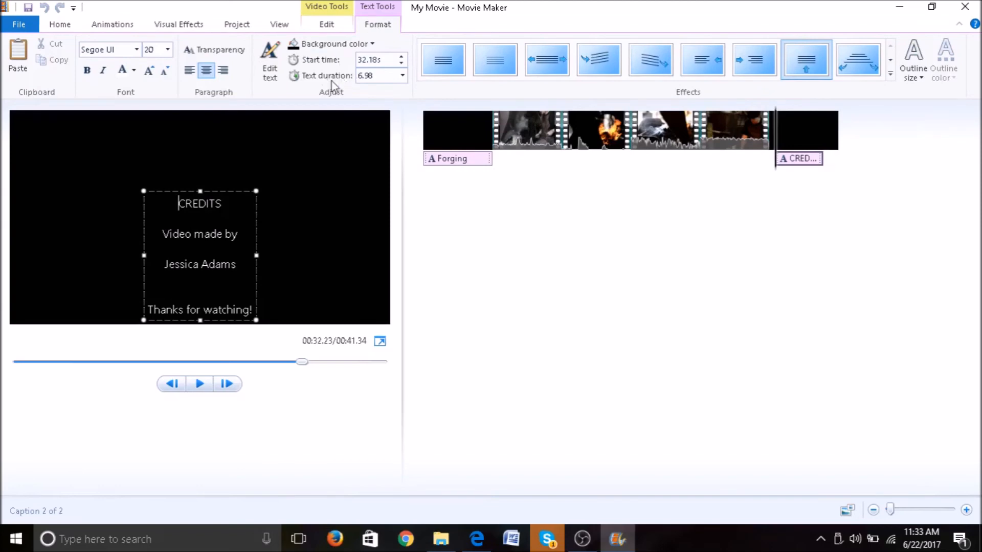
{"action": "left_click", "coordinate": [379, 77]}
{"action": "type", "text": "9"}
{"action": "key", "text": "Return"}
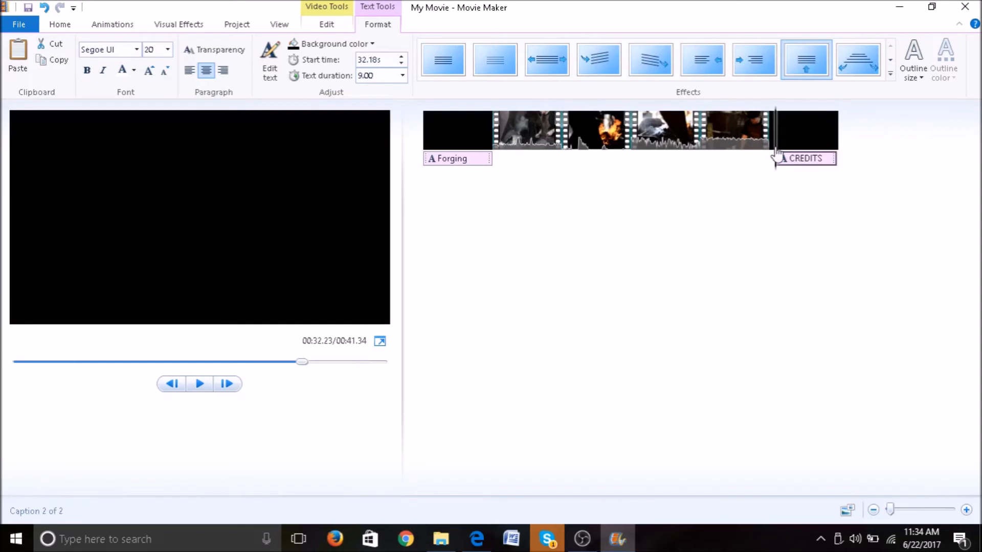
{"action": "left_click_drag", "start_coordinate": [776, 154], "coordinate": [758, 156]}
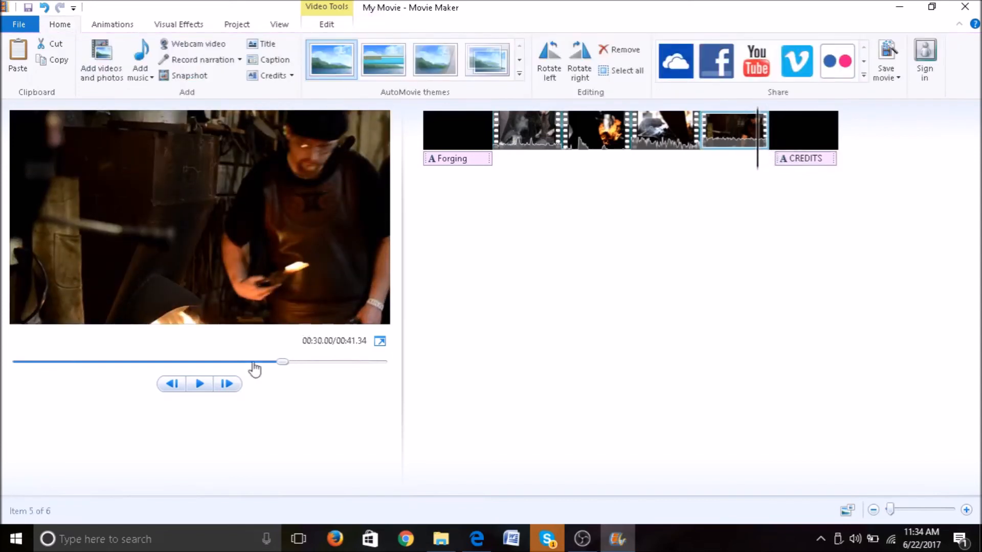
{"action": "left_click", "coordinate": [208, 387]}
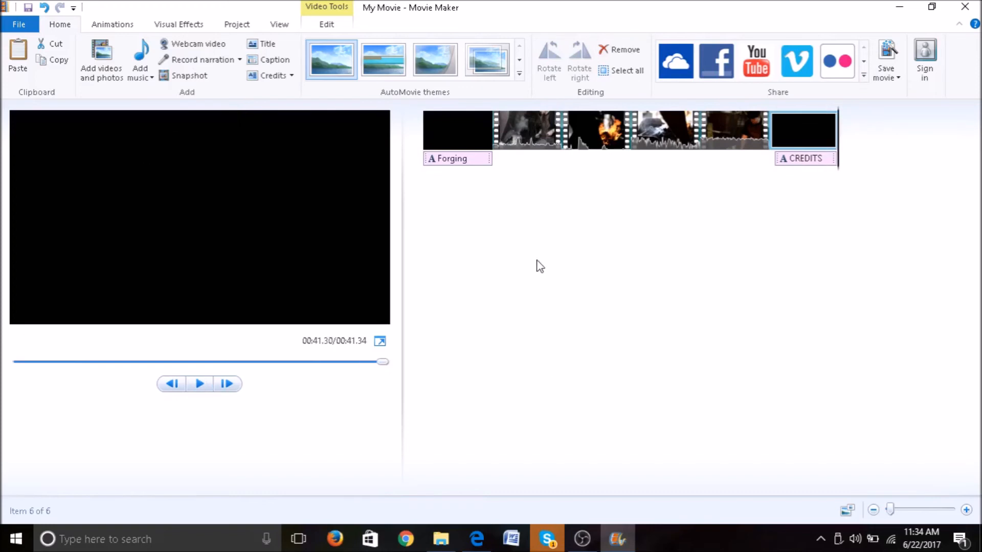
Step: Apply the Bow tie - horizontal transition to the first video clip and the other bow-tie transition to the second clip with the flames
{"action": "mouse_move", "coordinate": [512, 134]}
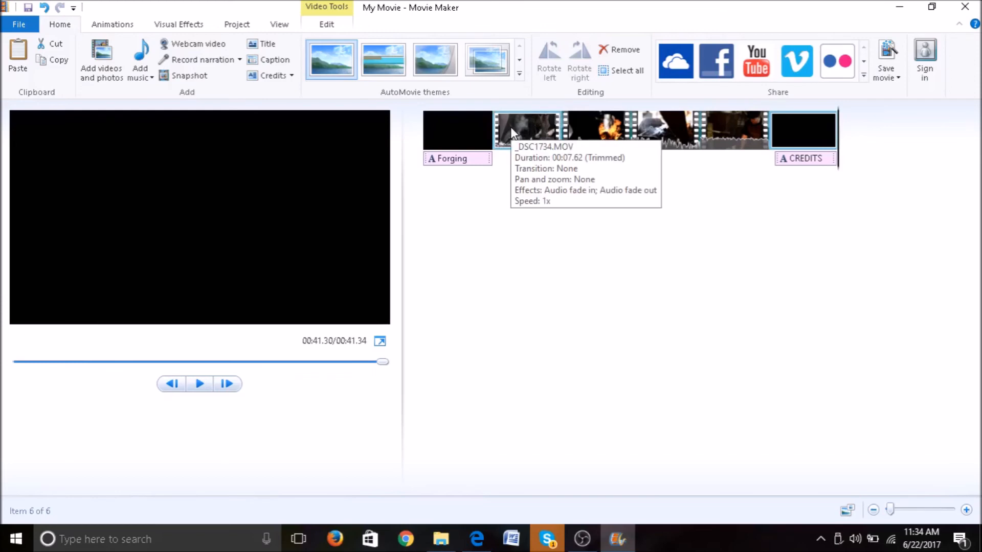
{"action": "left_click", "coordinate": [511, 134]}
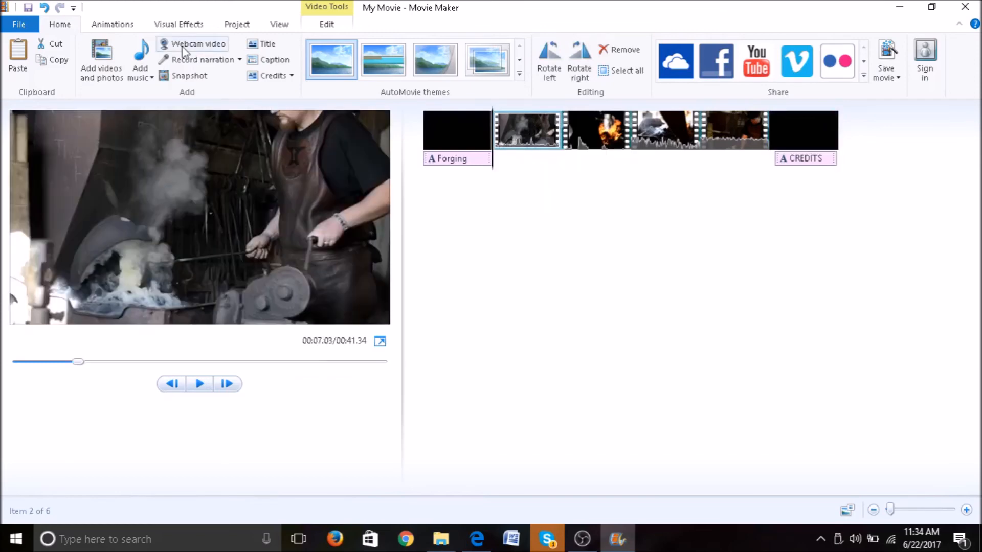
{"action": "left_click", "coordinate": [113, 25]}
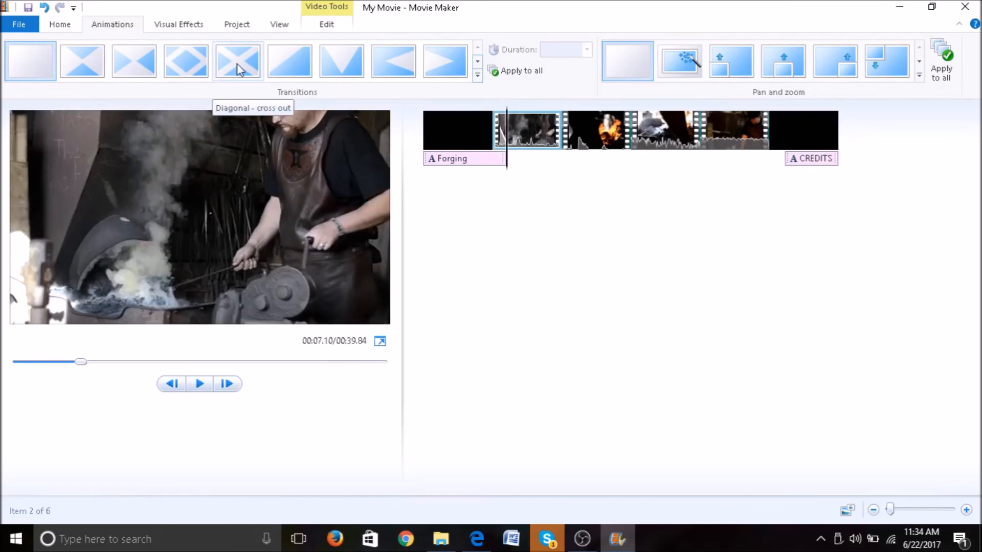
{"action": "left_click", "coordinate": [478, 75]}
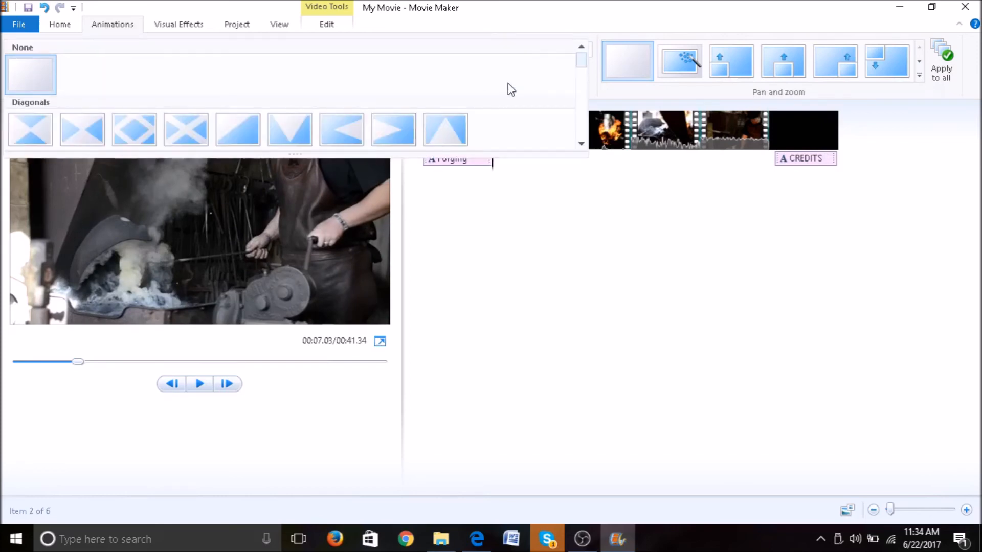
{"action": "left_click_drag", "start_coordinate": [581, 65], "coordinate": [580, 78]}
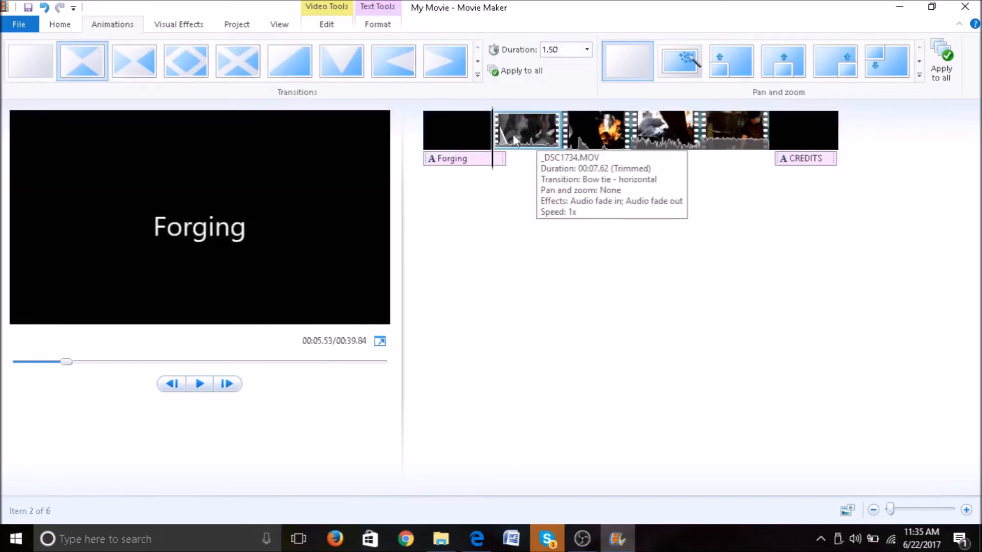
{"action": "left_click", "coordinate": [578, 139]}
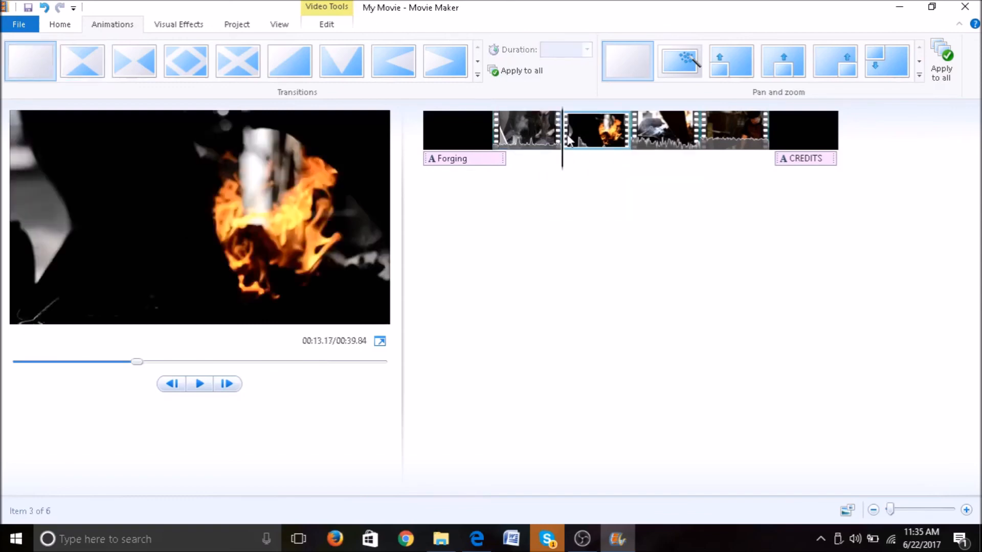
{"action": "left_click", "coordinate": [128, 61]}
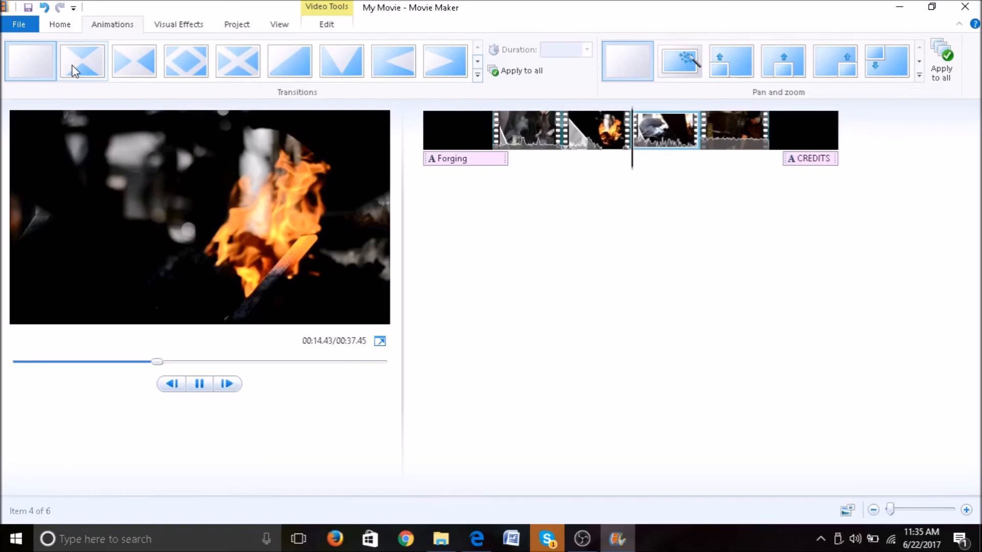
Step: Apply the Bow tie - horizontal transition to the third and fourth video clips, and play the movie from the beginning
{"action": "left_click", "coordinate": [74, 71]}
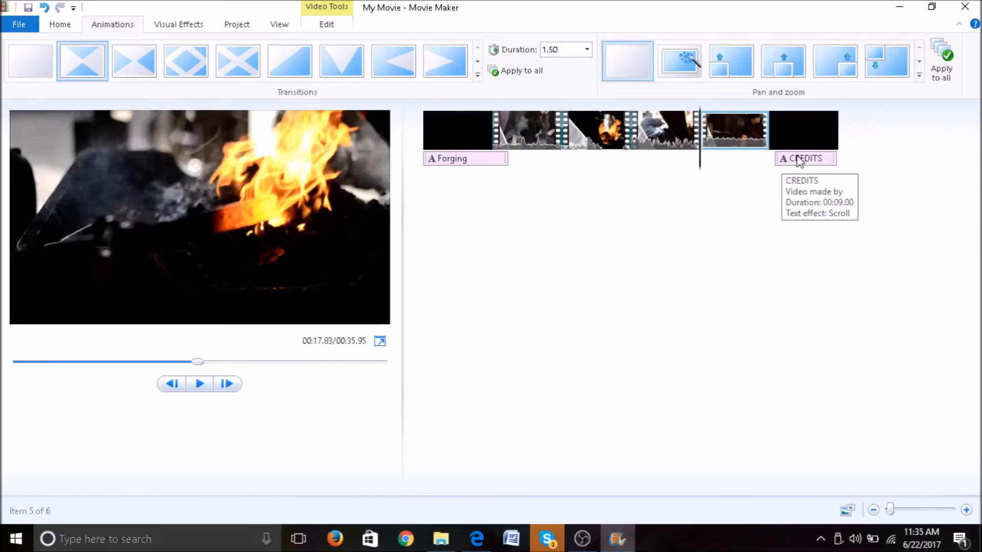
{"action": "left_click", "coordinate": [425, 176]}
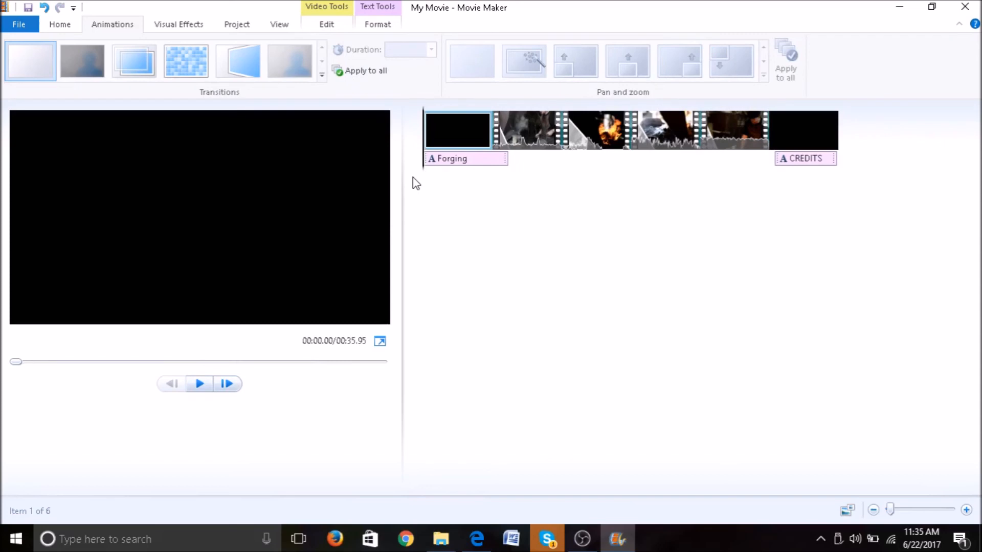
{"action": "left_click", "coordinate": [198, 386]}
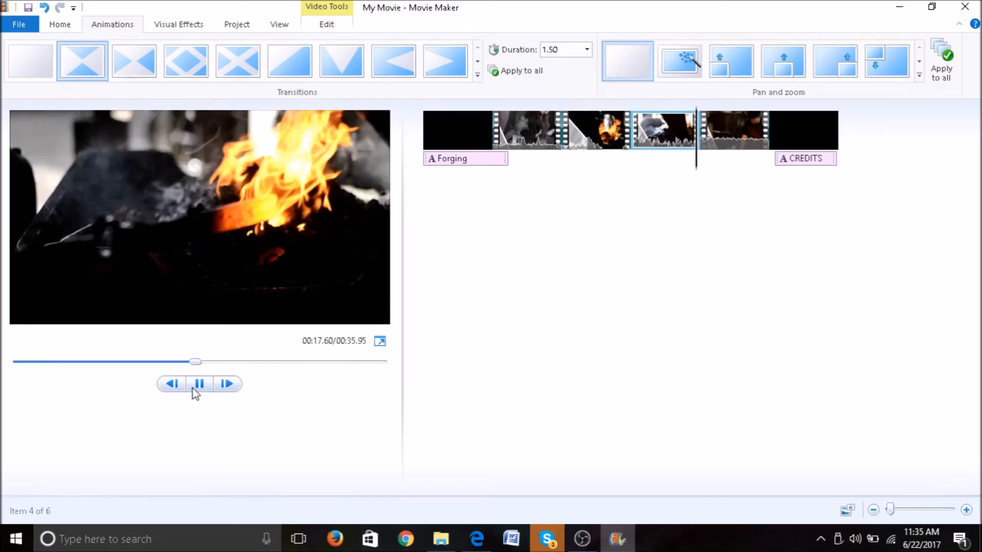
Step: Set the text duration of the "Forging" title caption to 5 seconds
{"action": "left_click", "coordinate": [447, 191]}
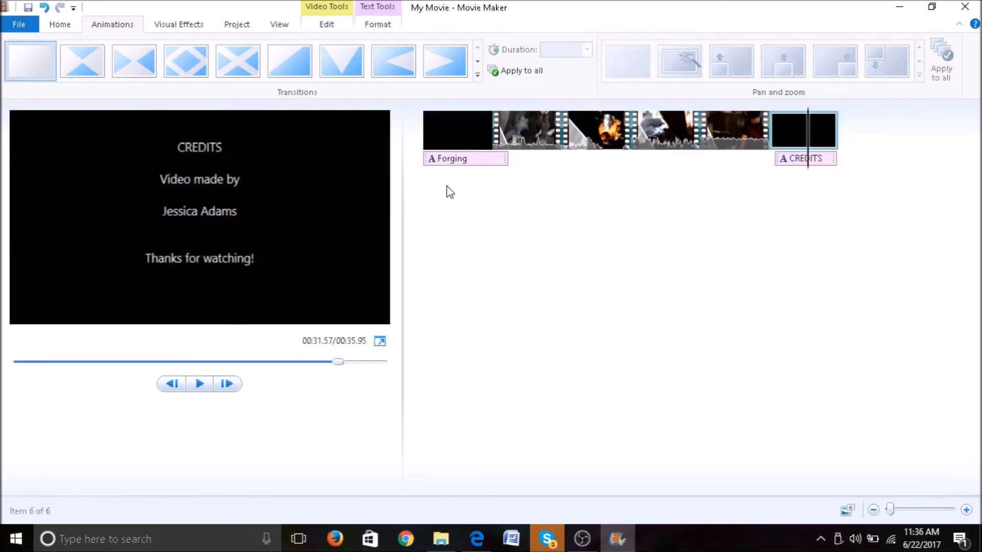
{"action": "left_click", "coordinate": [461, 159]}
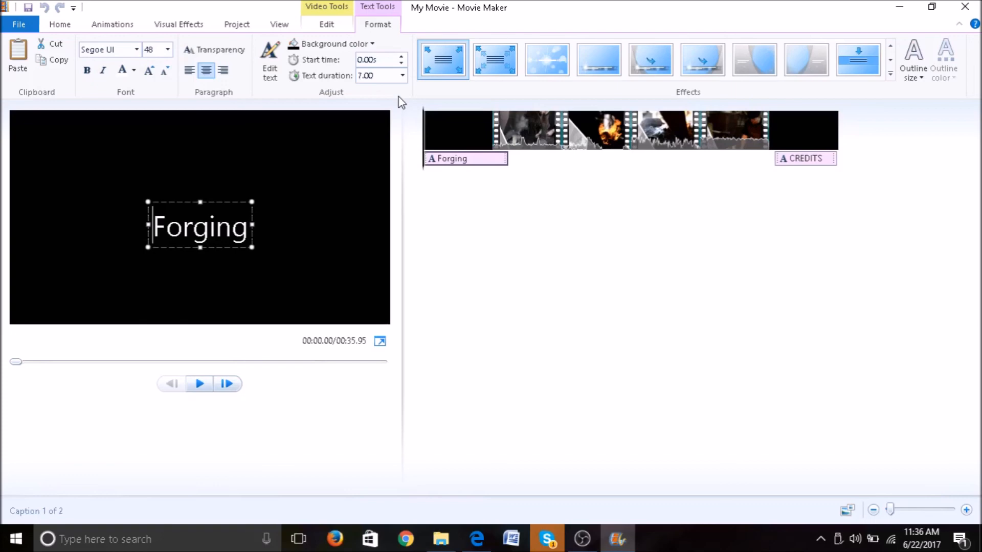
Step: Save the movie as a Movie Maker project in the Movie Maker Files folder
{"action": "left_click", "coordinate": [9, 26]}
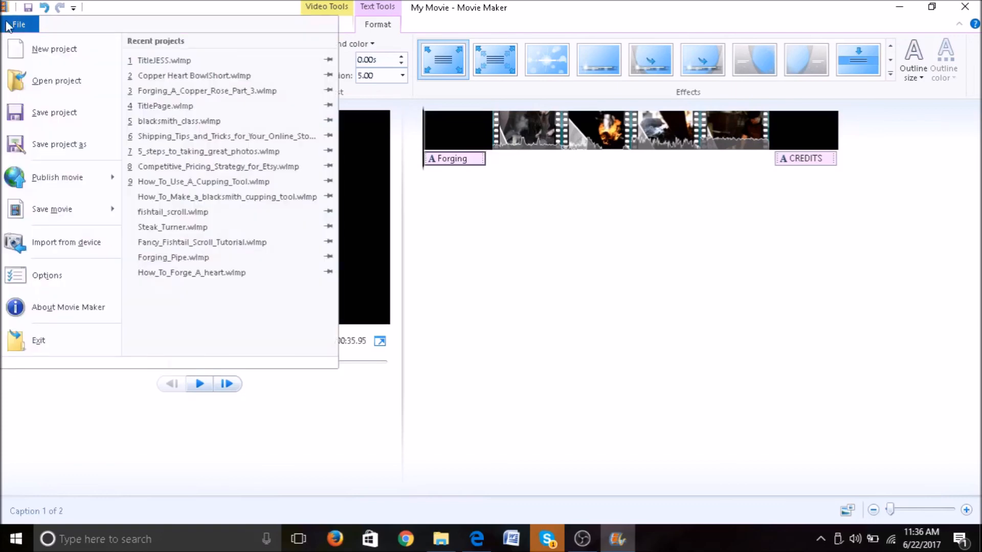
{"action": "left_click", "coordinate": [14, 125]}
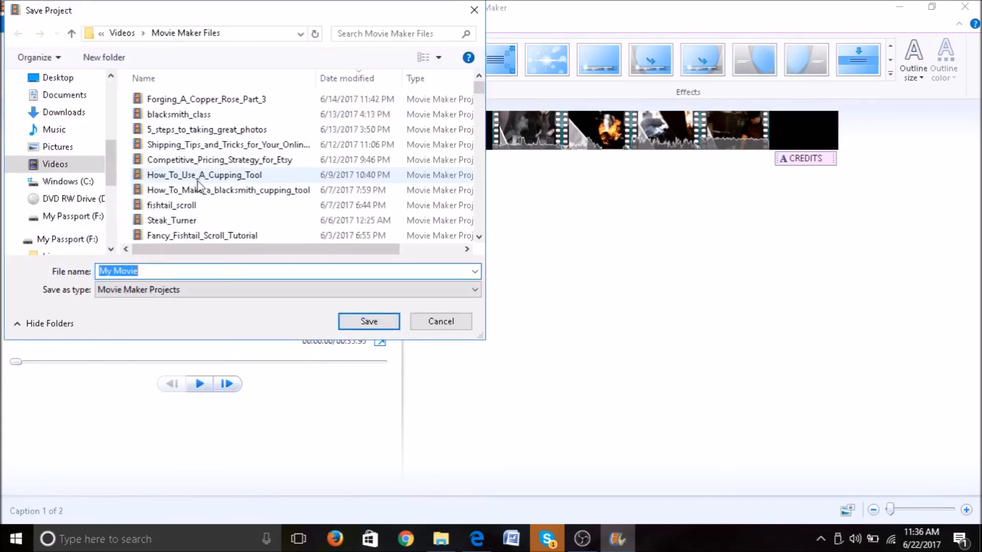